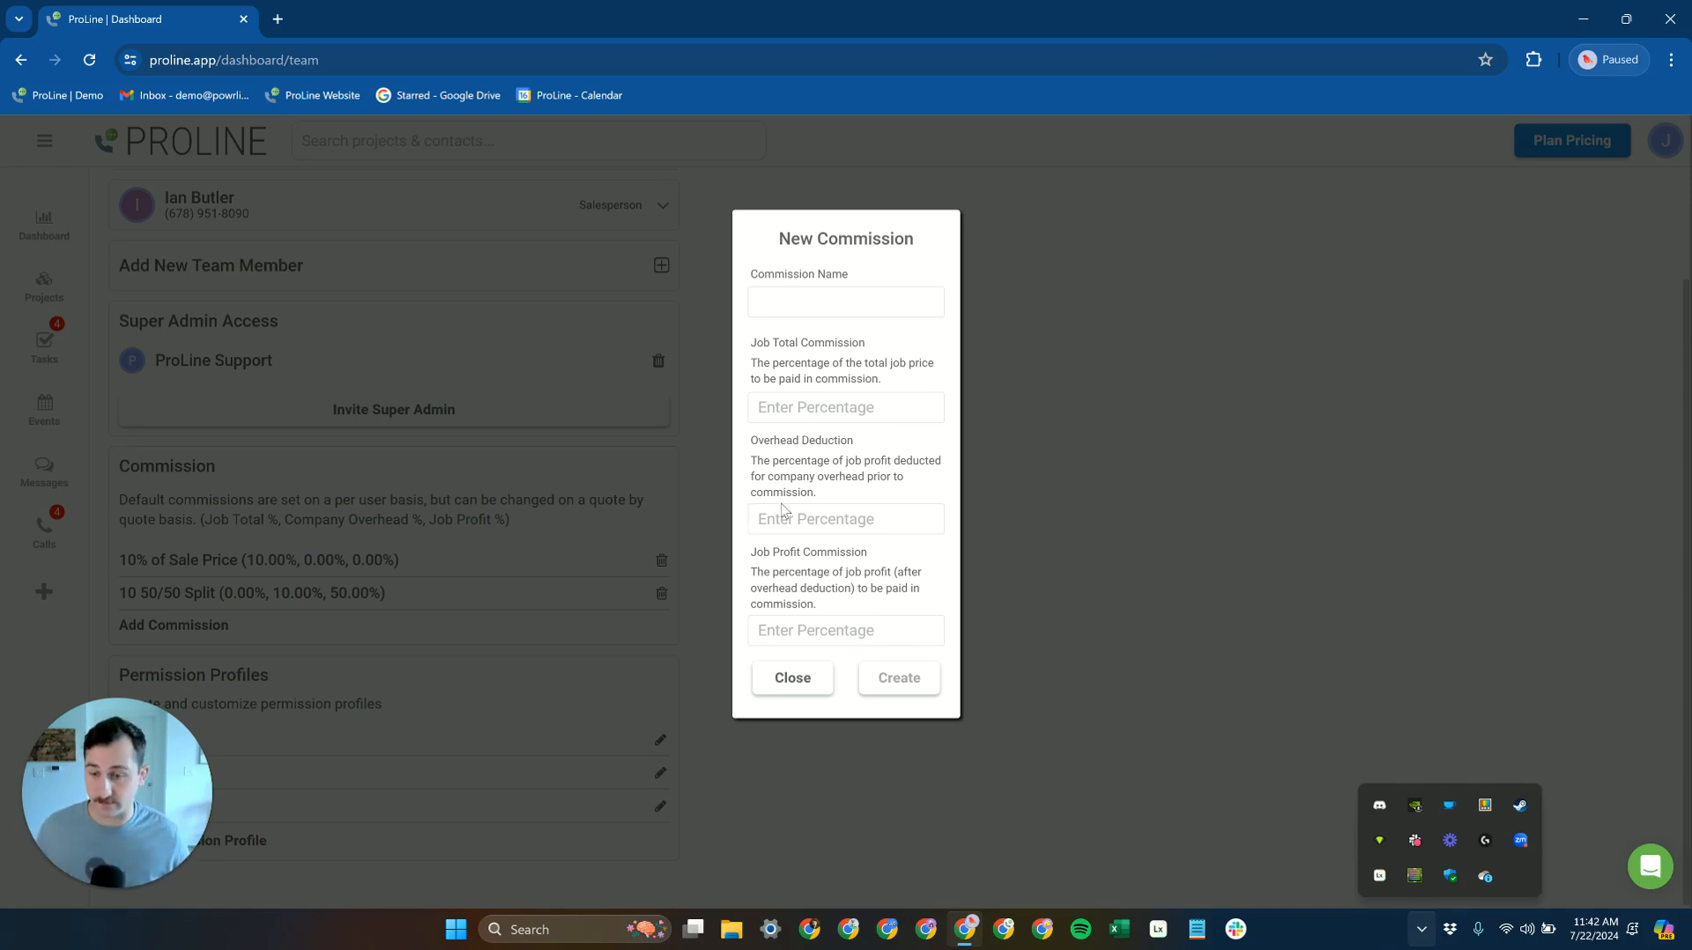
Examine the overhead deduction and job profit commission fields of the new commission form, and close it without creating anything
click(784, 518)
click(812, 631)
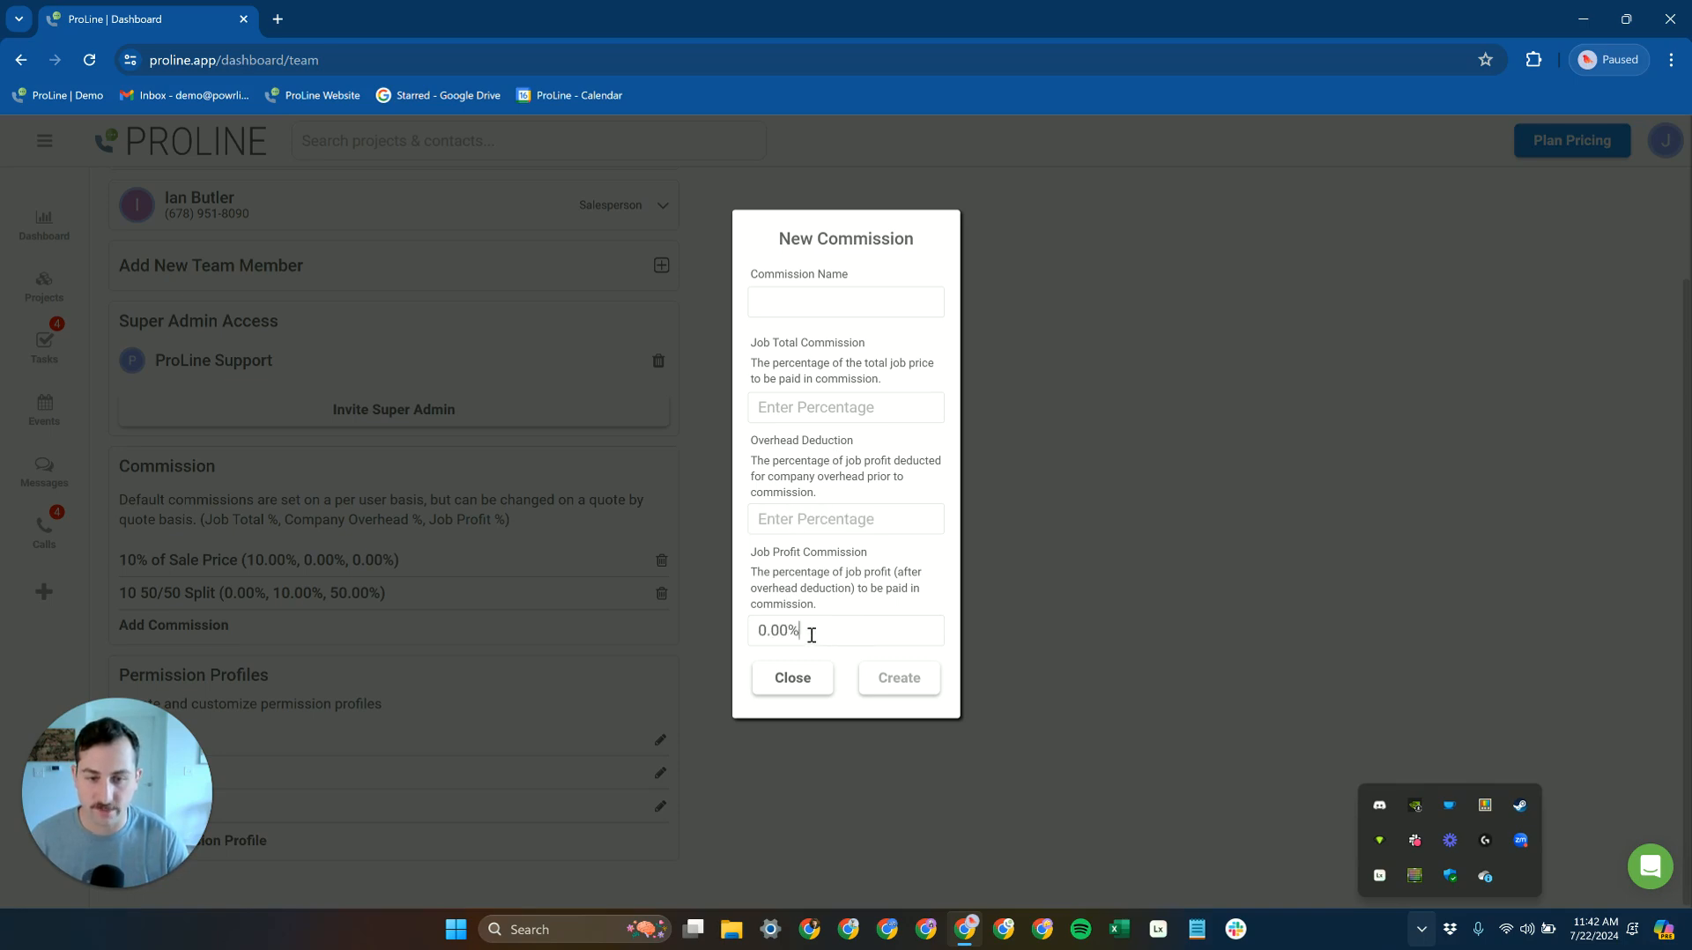
click(834, 601)
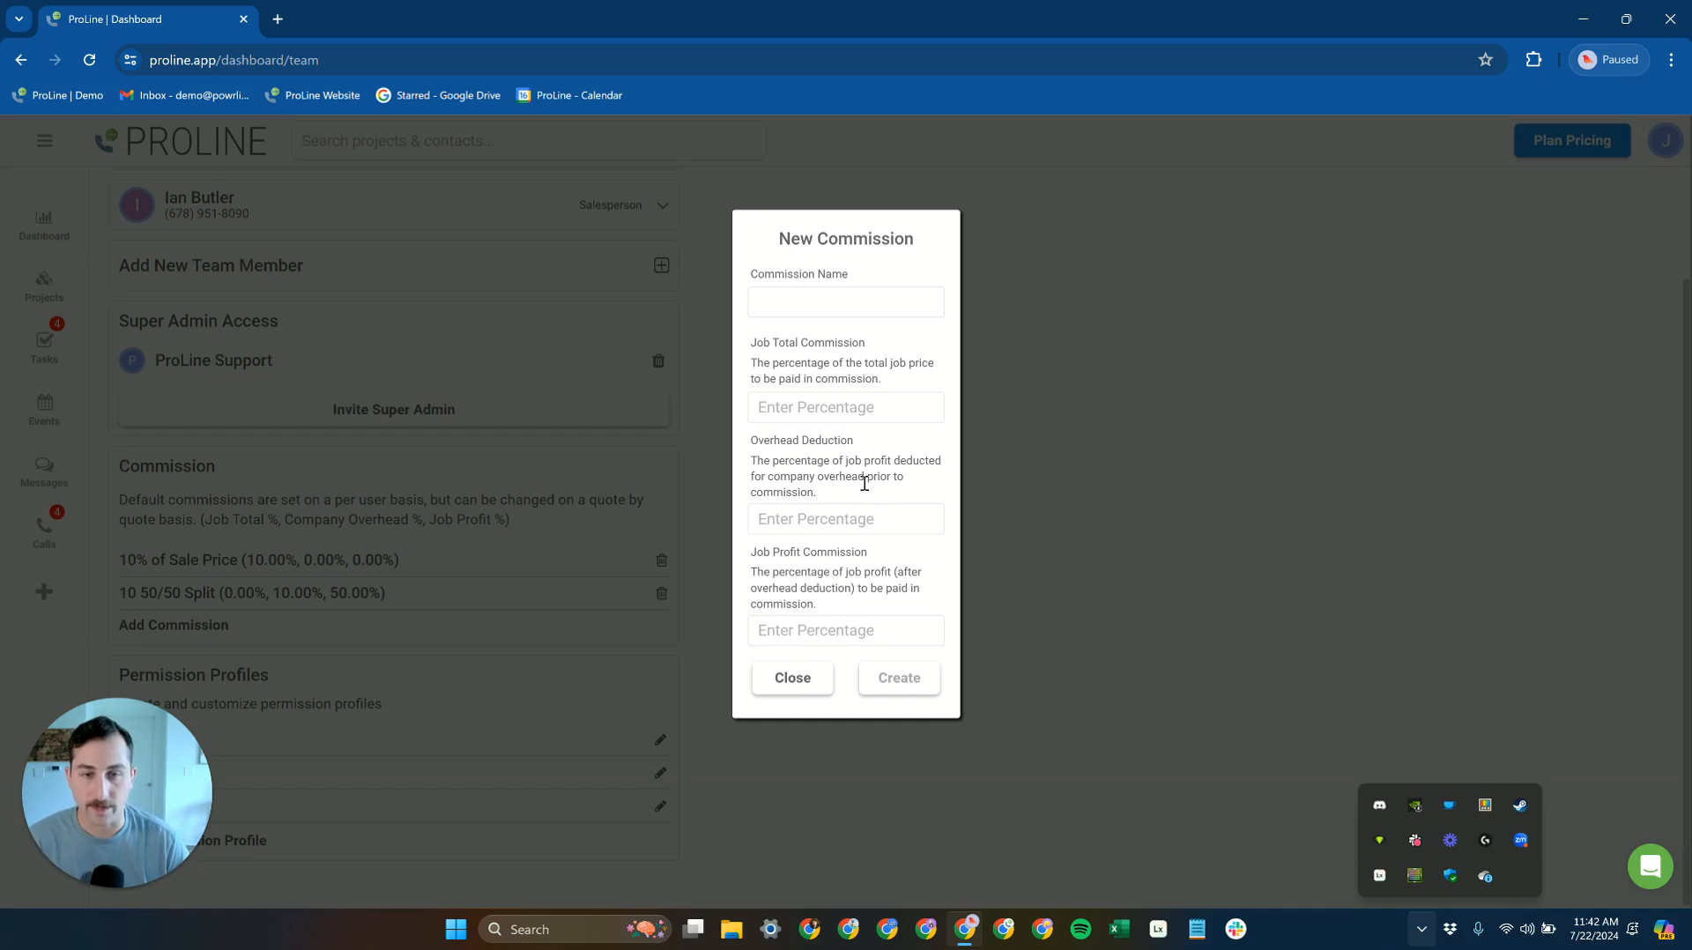
click(787, 691)
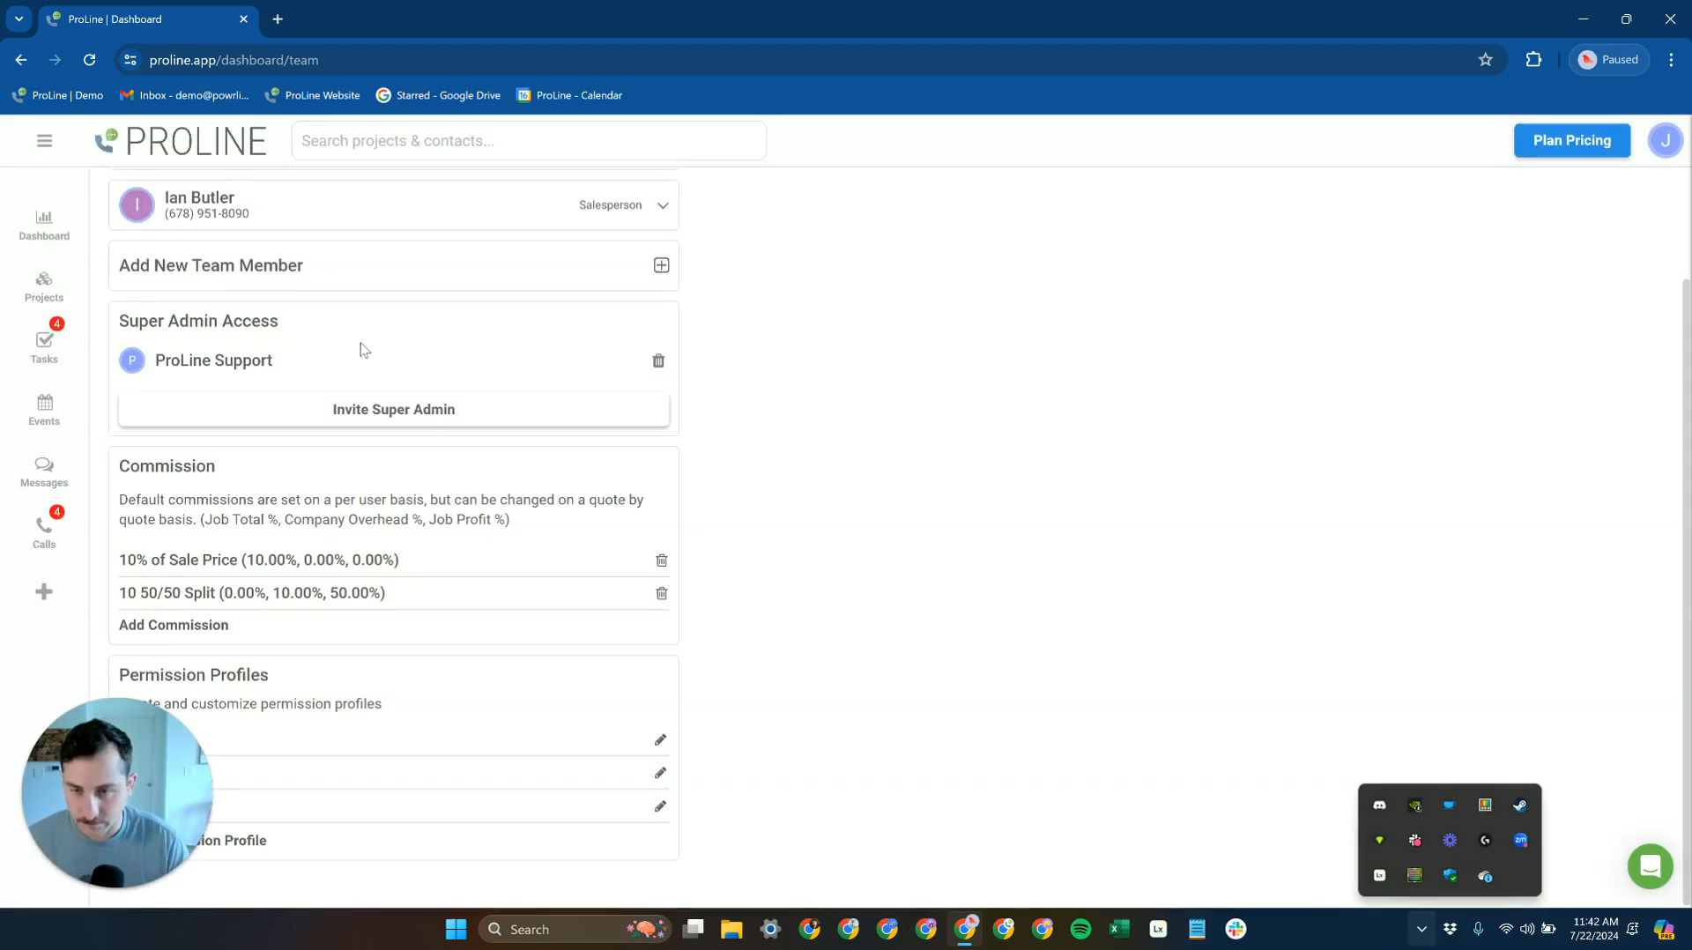
Examine the commission assigned in the account settings of the team member with the Basic profile, and collapse those settings
scroll(317, 309, up, 2)
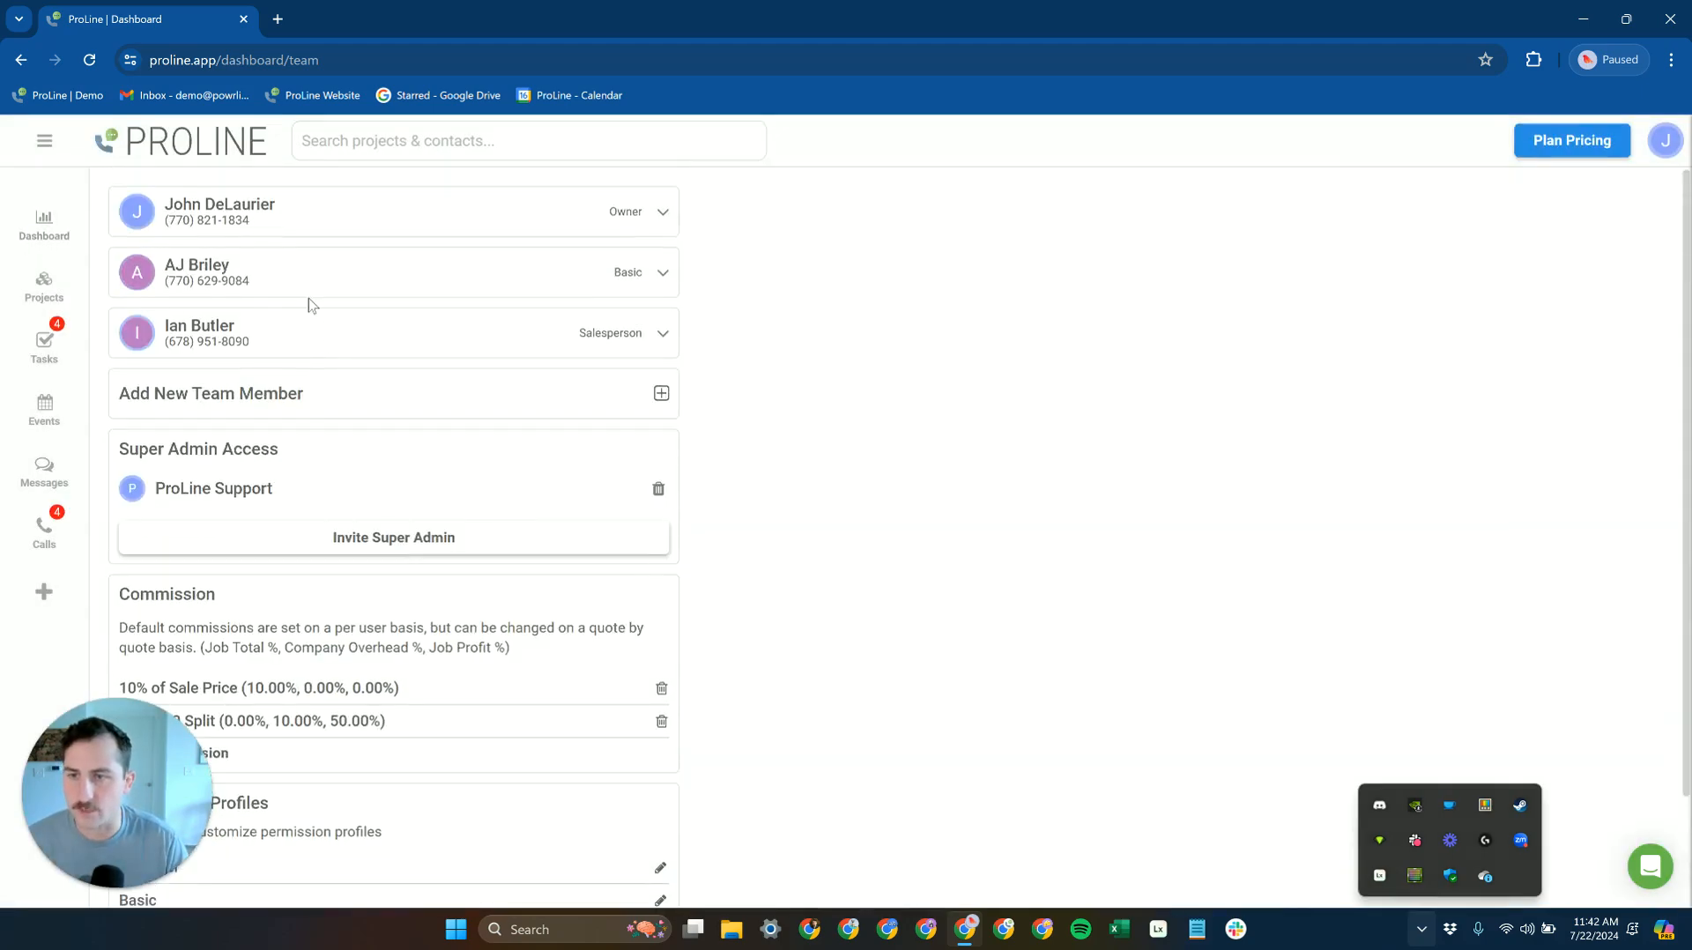
click(300, 285)
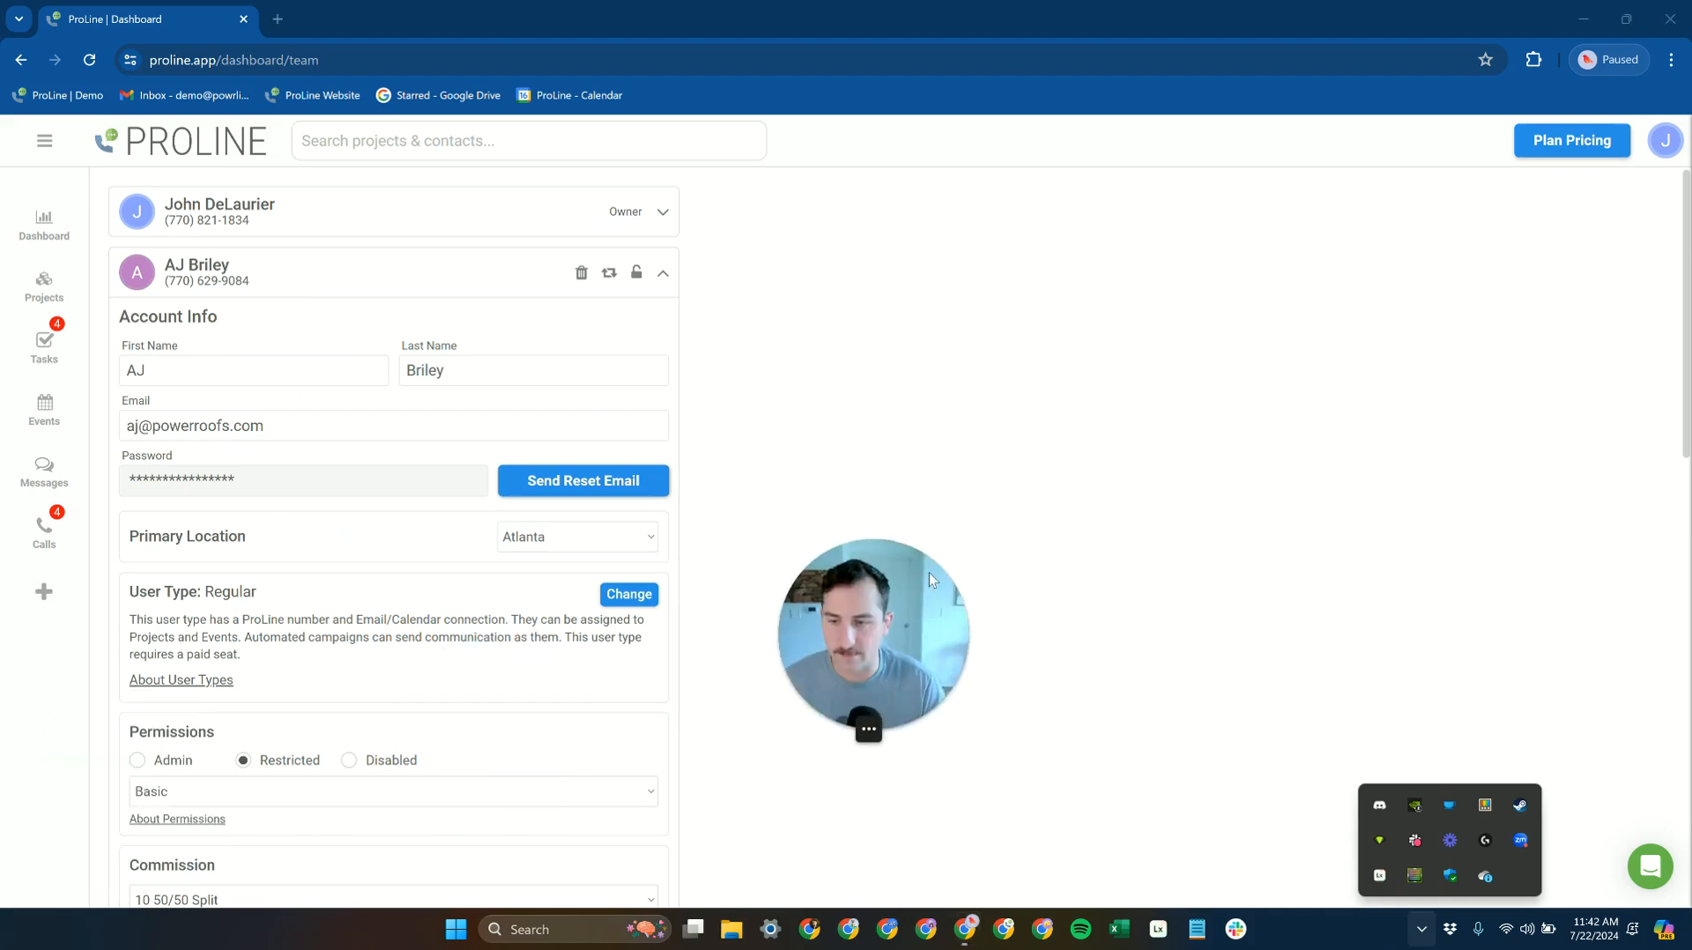
scroll(278, 710, down, 3)
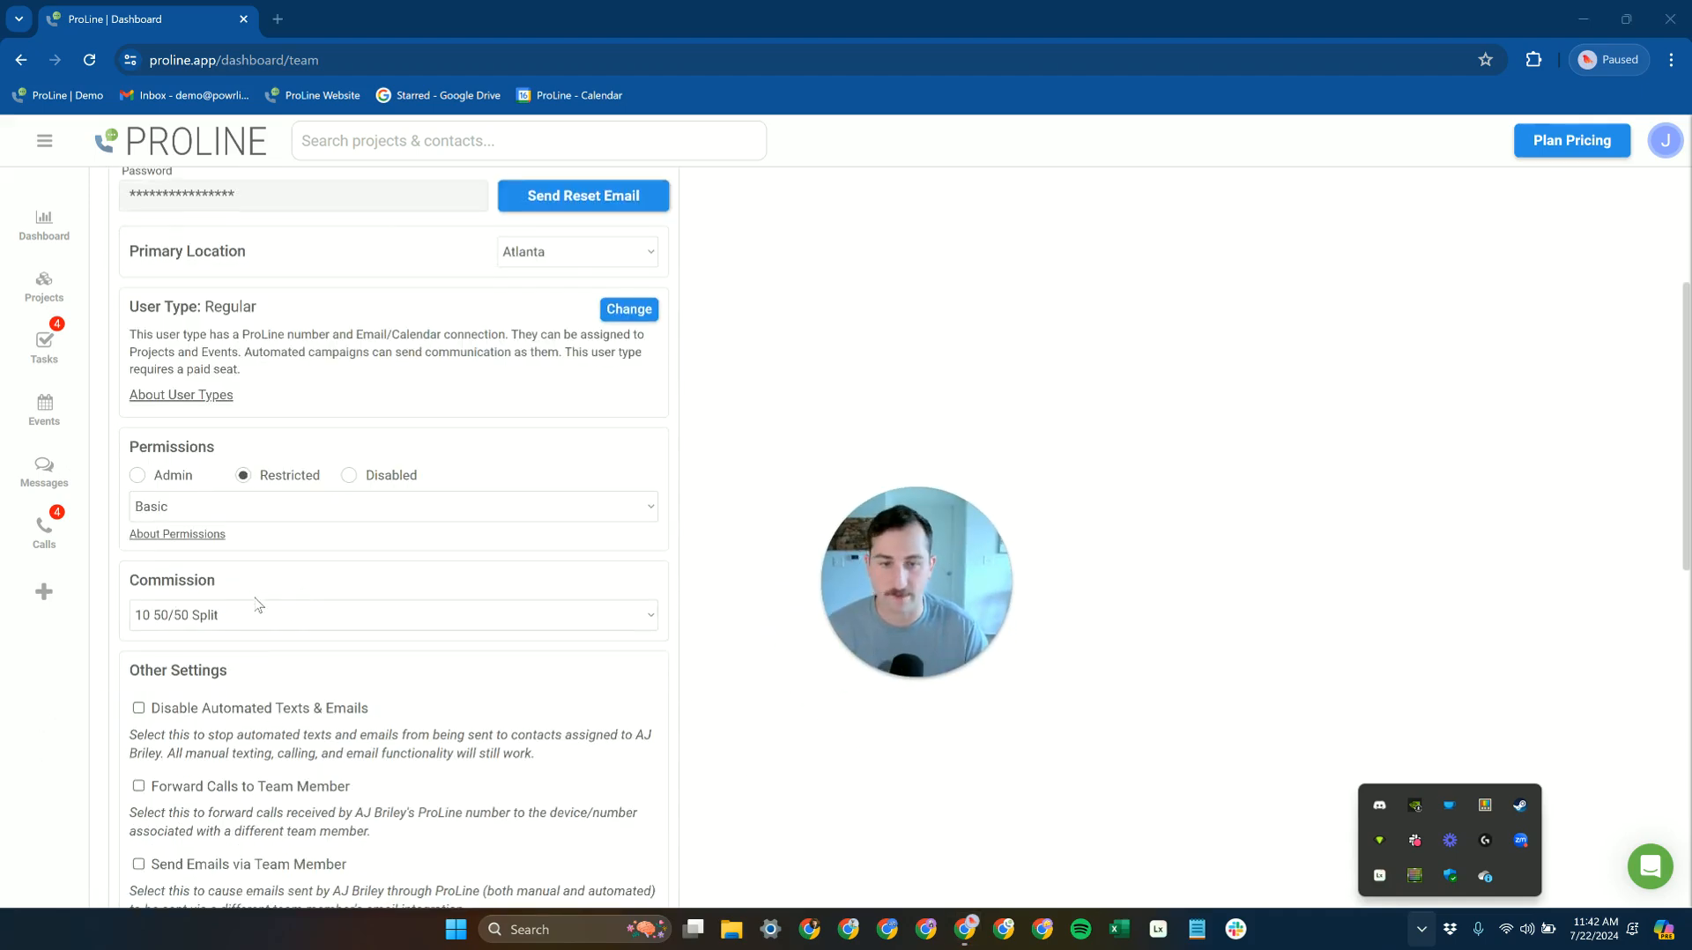
scroll(293, 608, up, 2)
scroll(294, 608, down, 3)
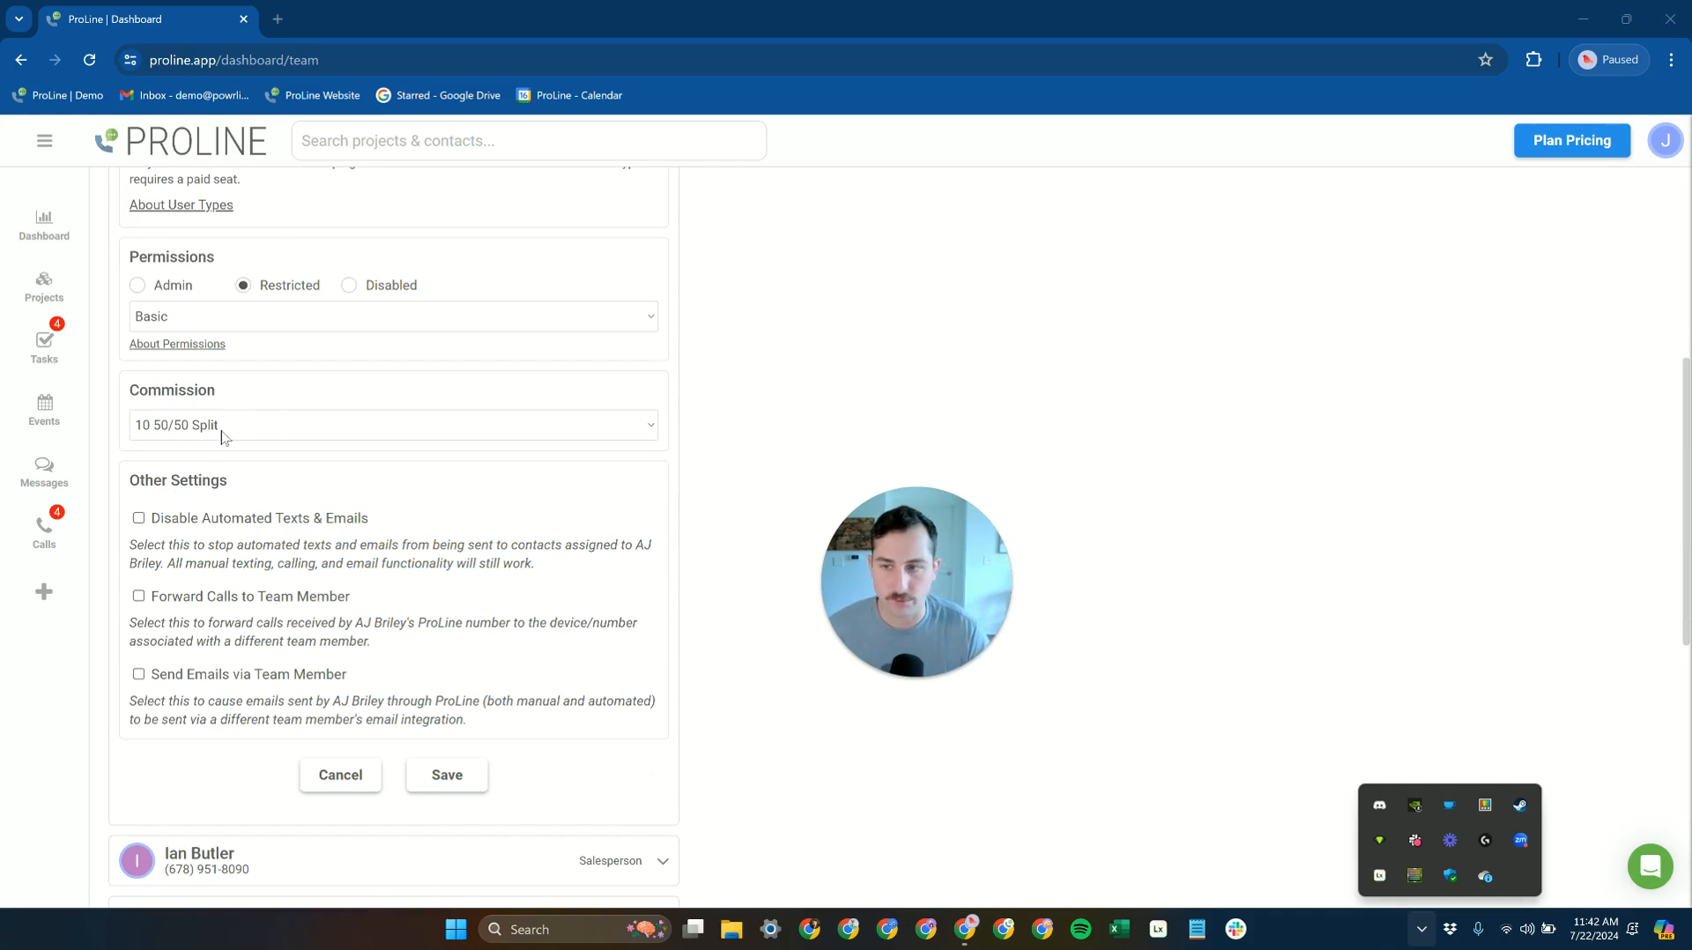
scroll(271, 538, up, 3)
scroll(270, 537, up, 1)
click(143, 274)
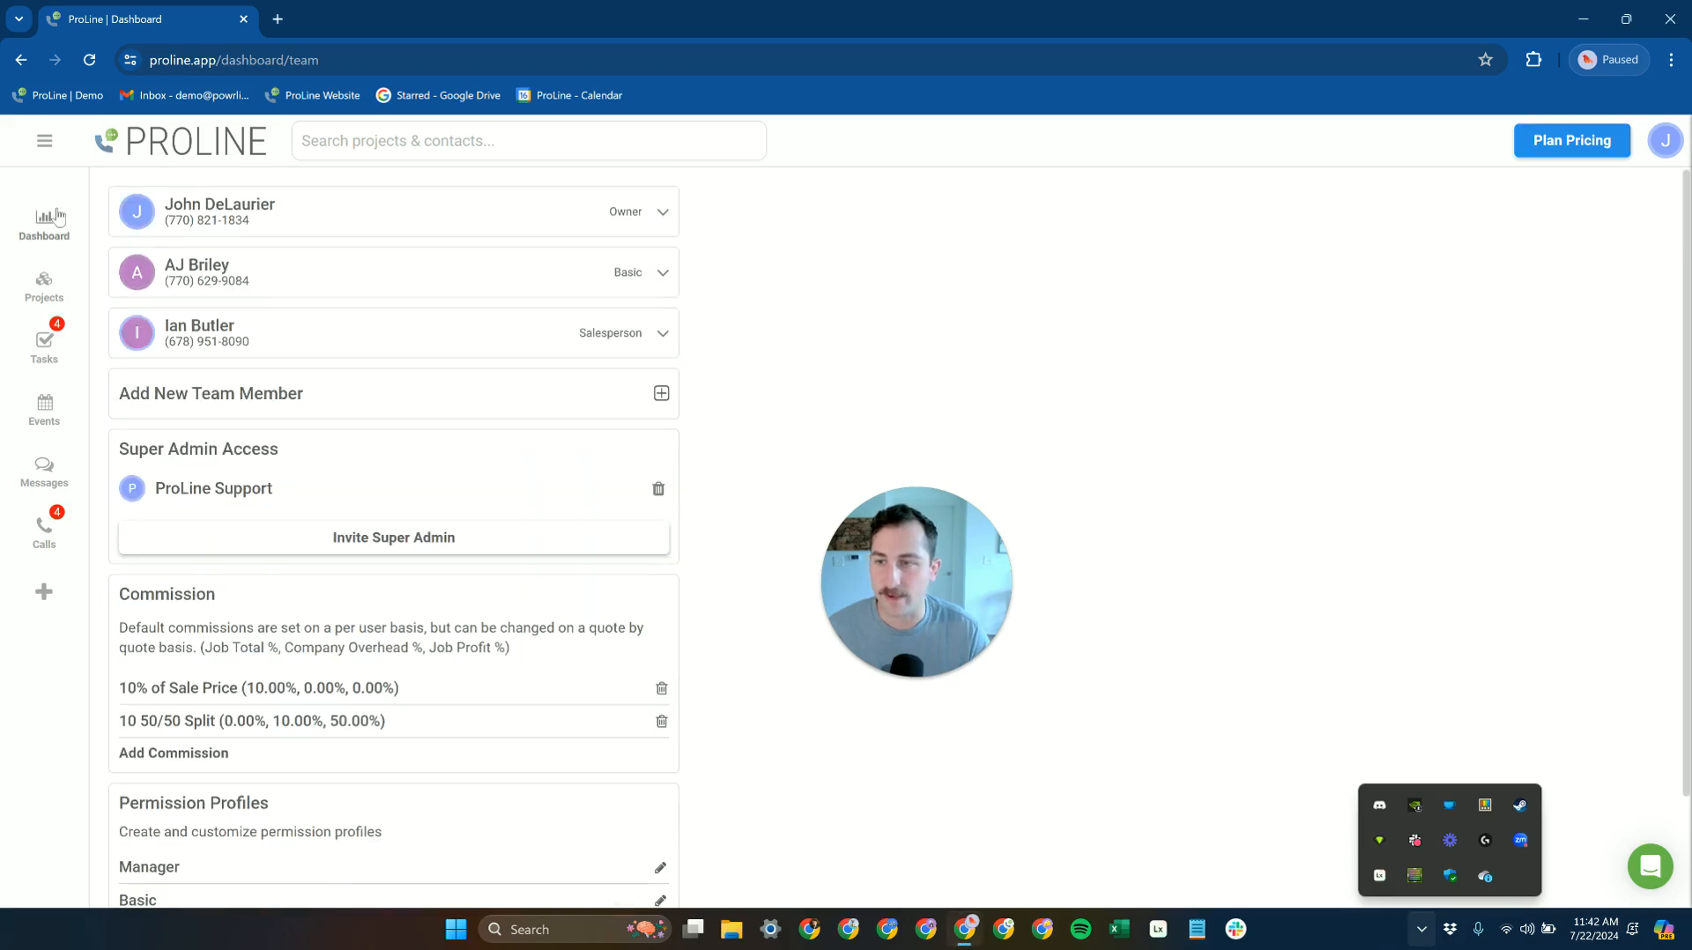
Open the draft Roof Replacement quote of the first project in the Inspection Scheduled stage for editing
click(55, 219)
click(47, 285)
drag(908, 612, 256, 505)
click(615, 332)
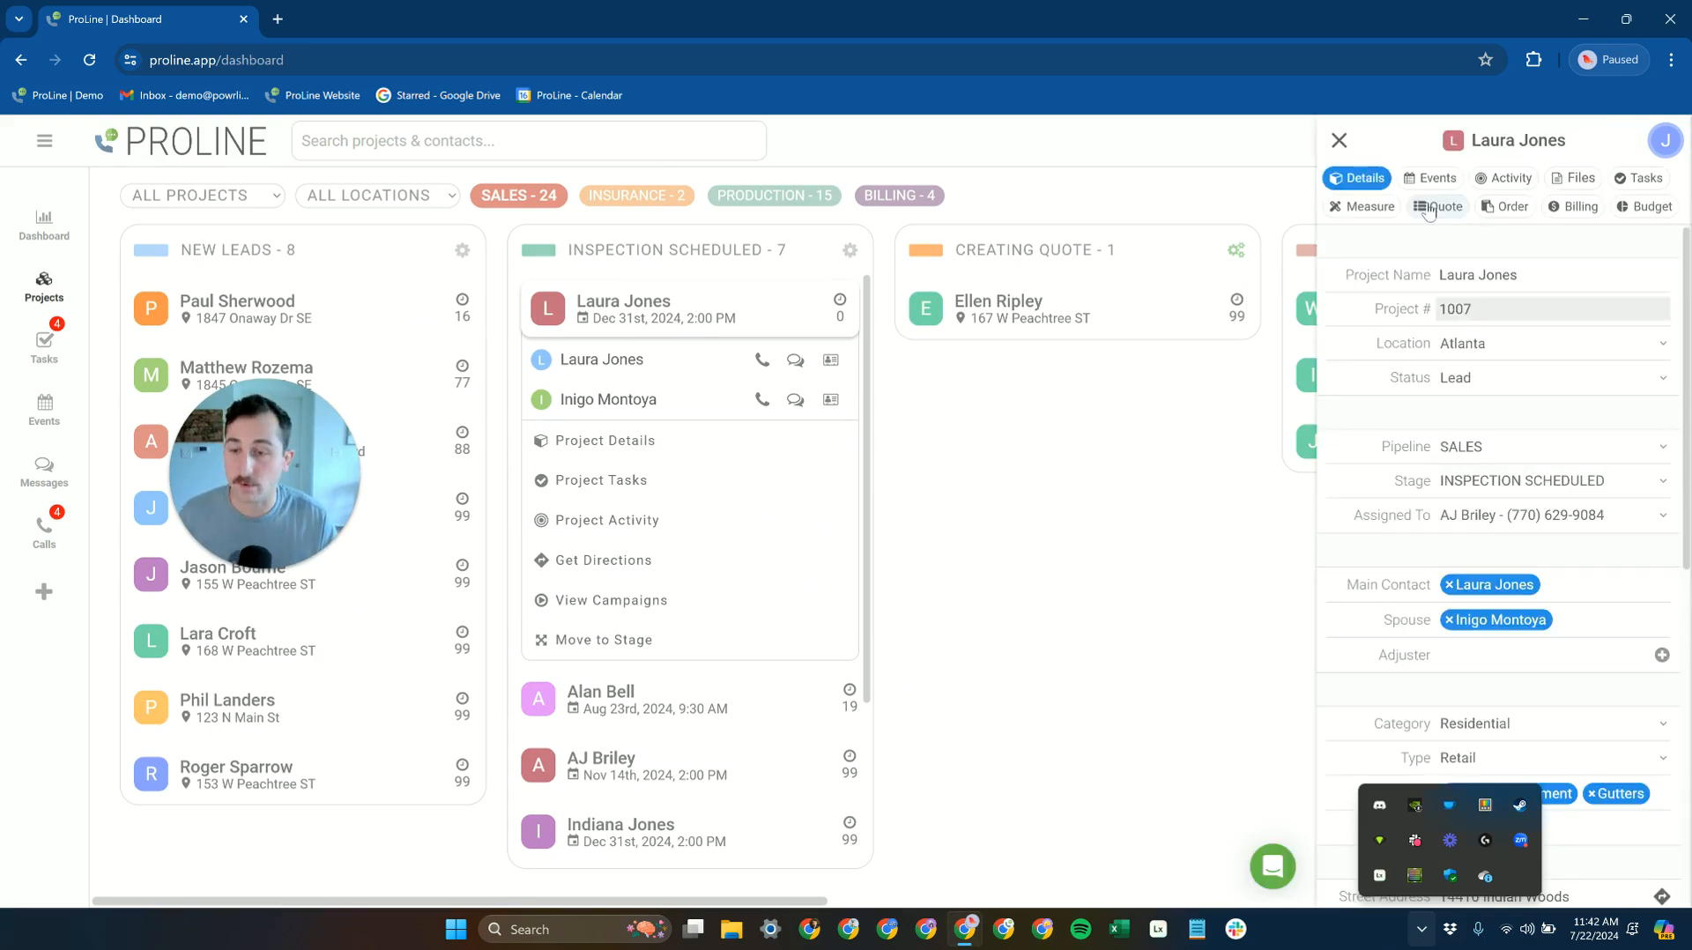
click(1428, 209)
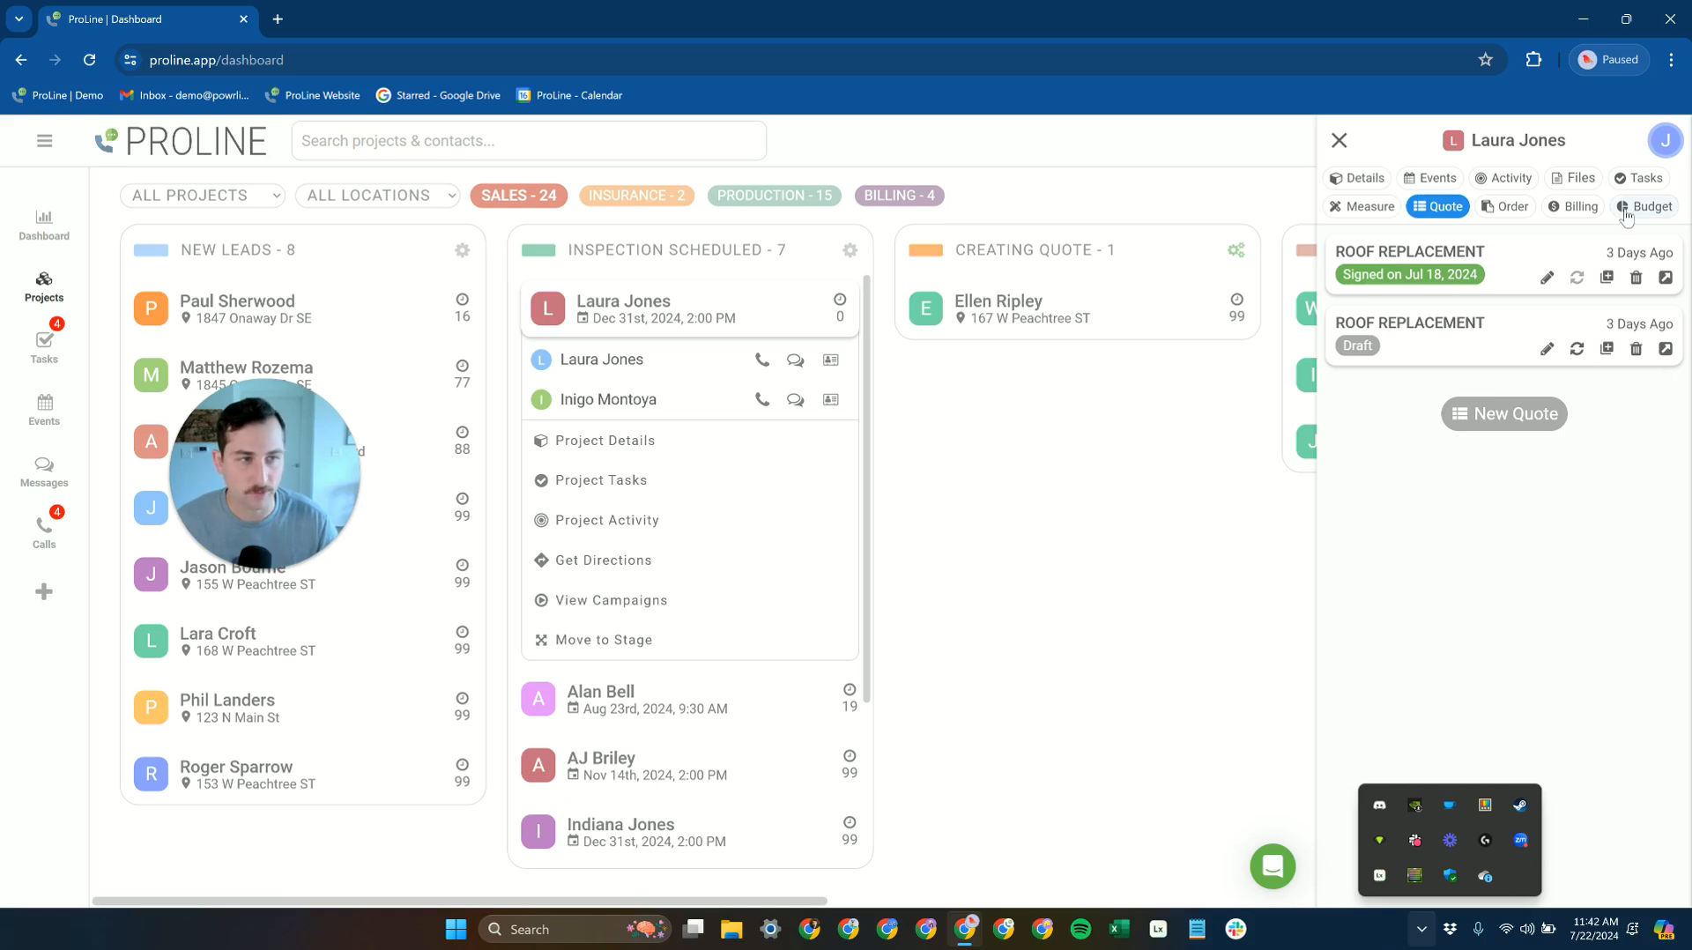
click(1548, 349)
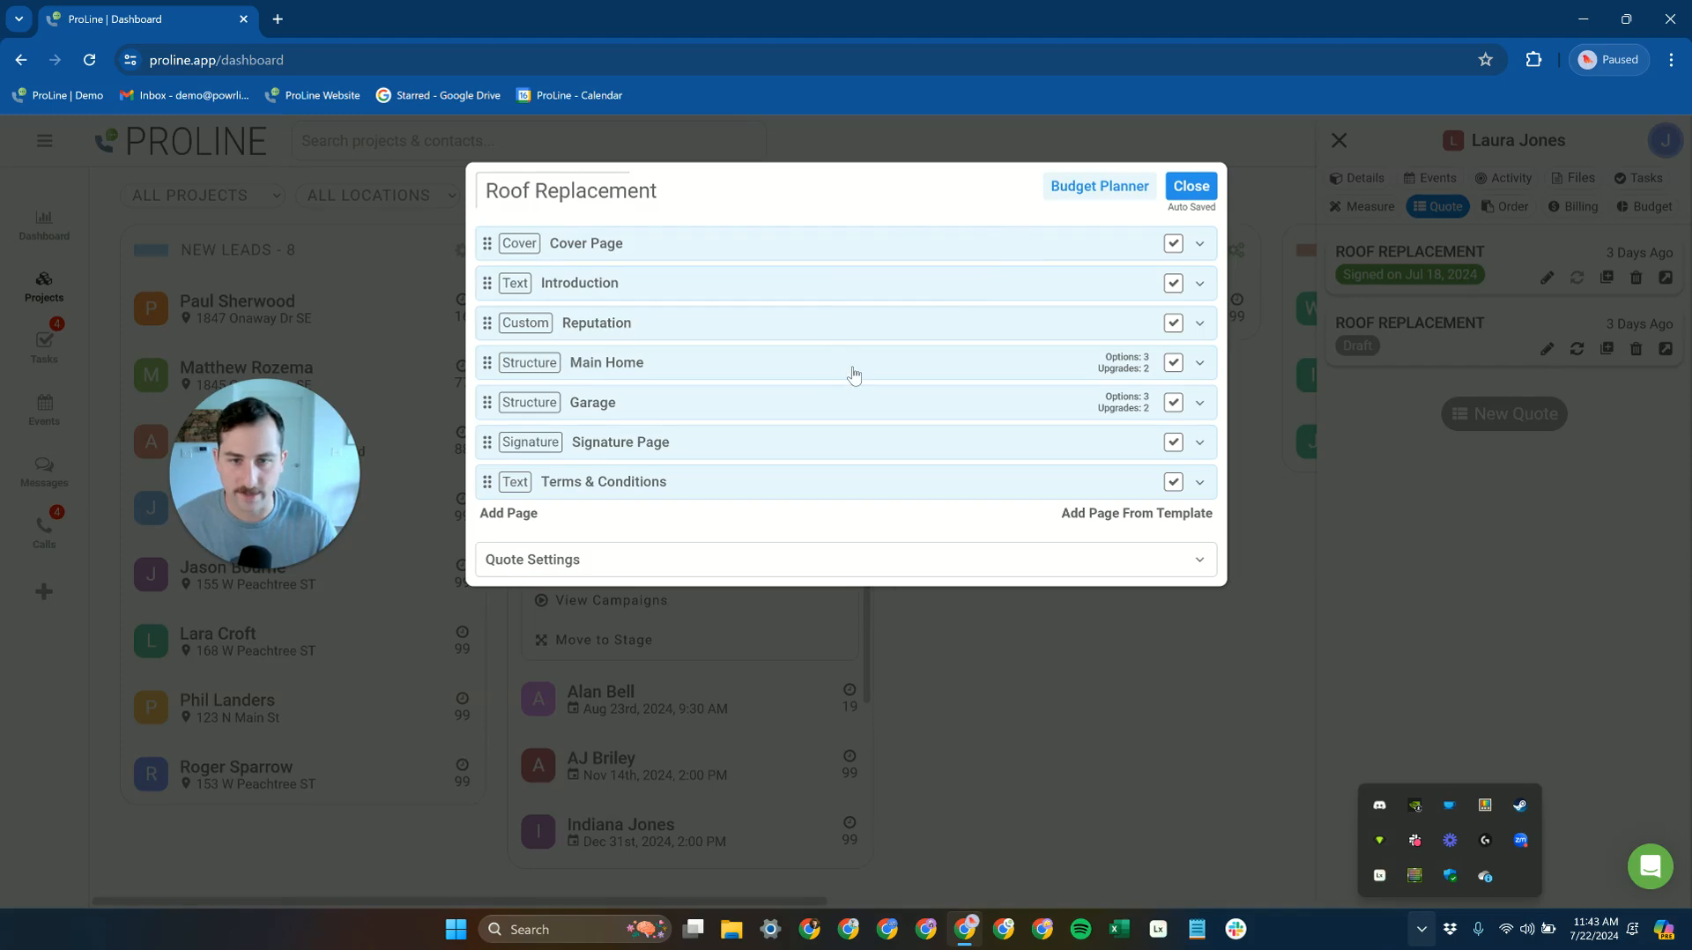
In the quote's Budget Planner, select Main Home with the Good Option and the Lifetime Pipe Boots upgrade
click(1089, 187)
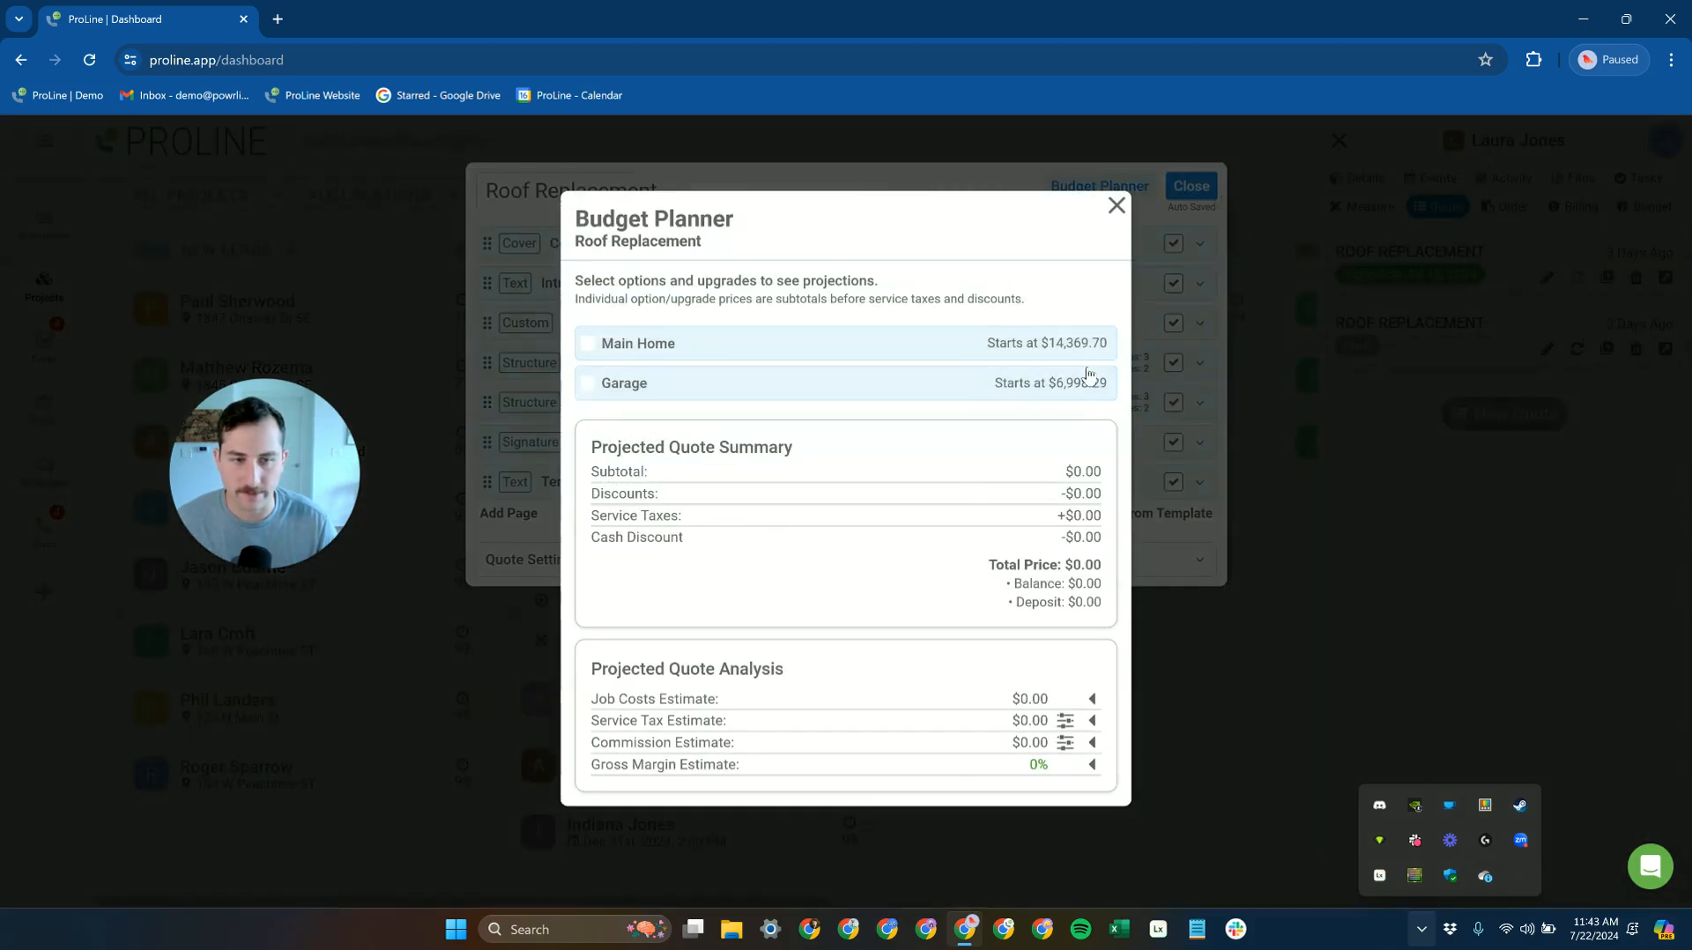
click(607, 343)
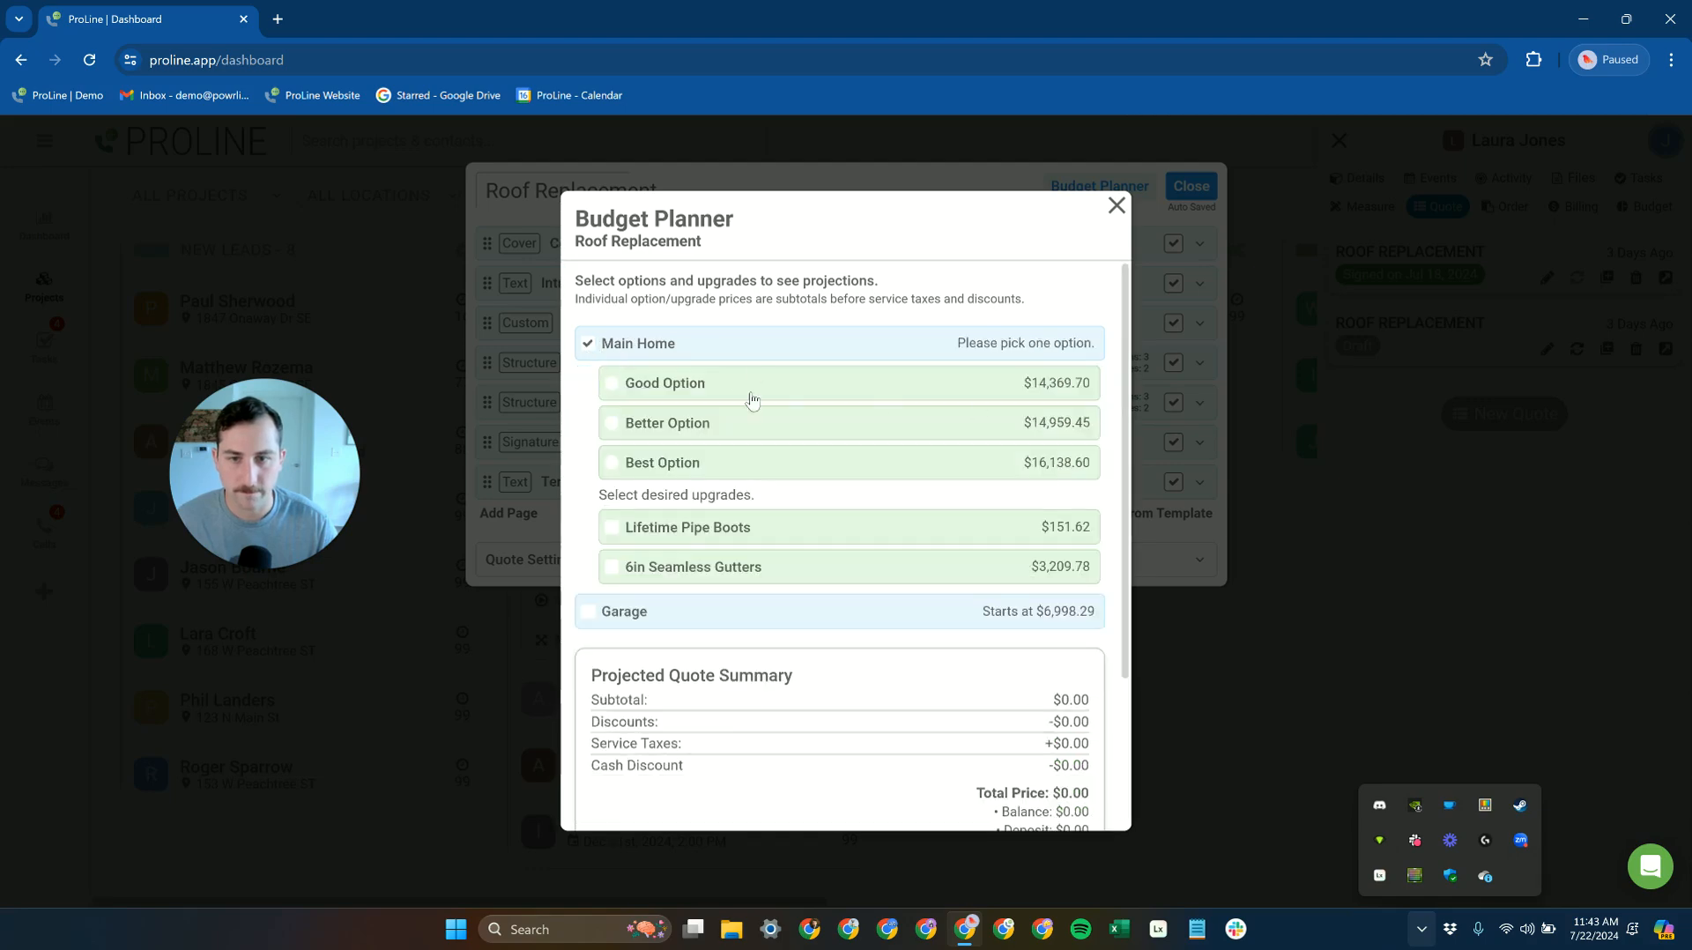
click(742, 534)
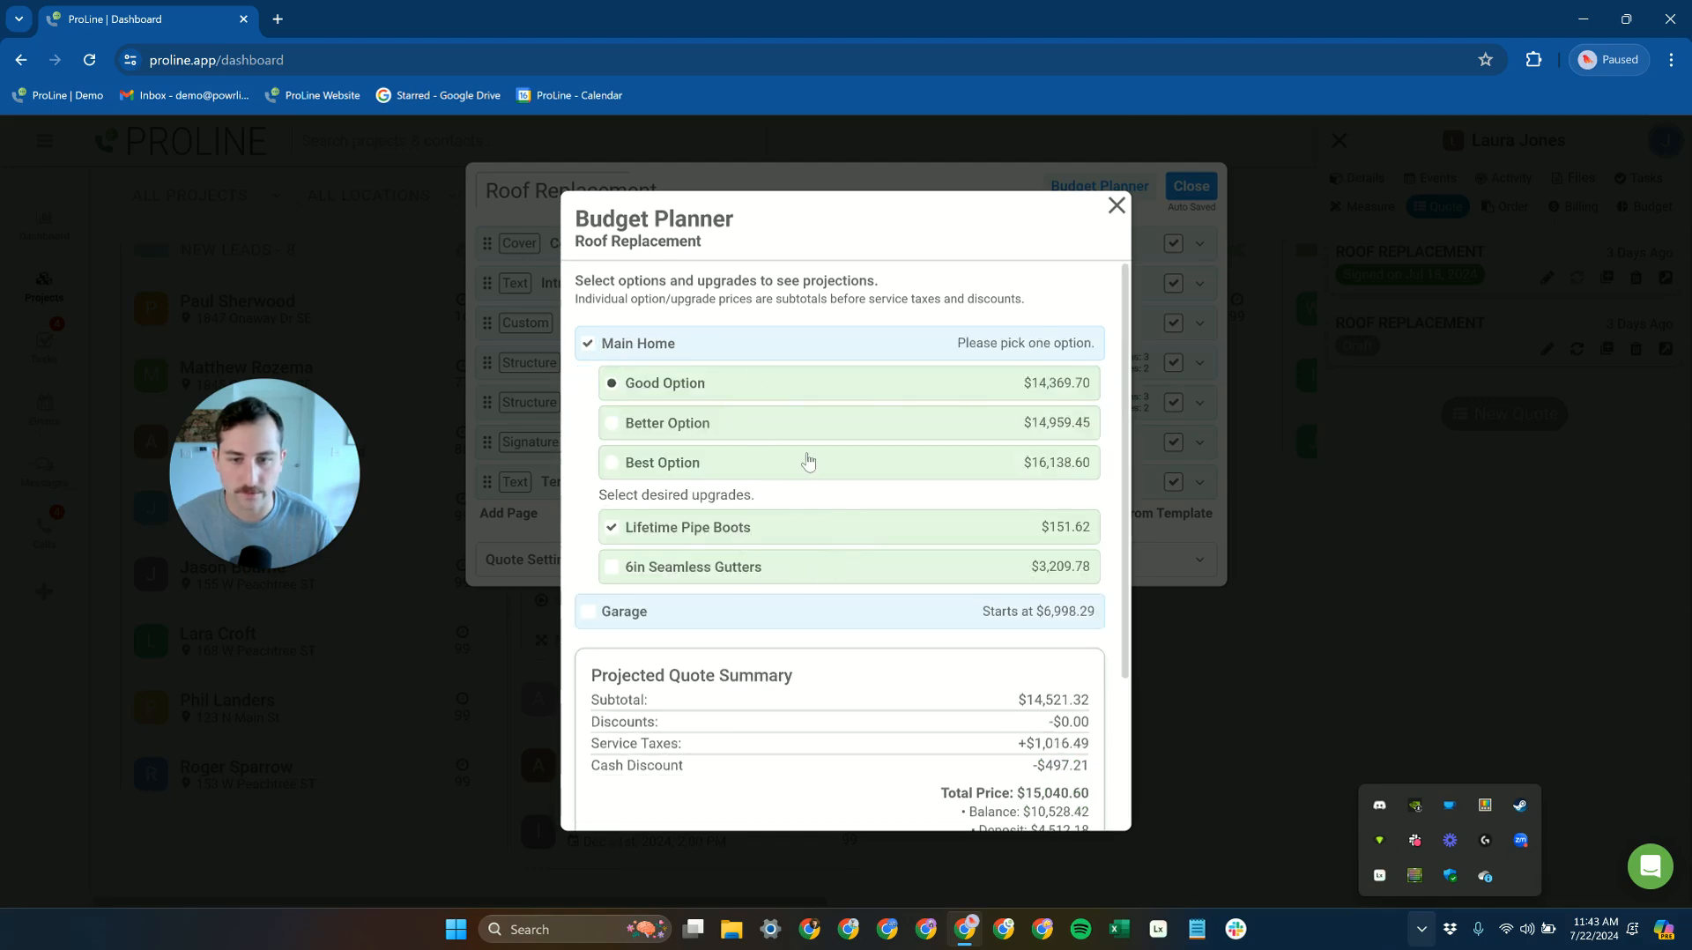
Expand the Commission Estimate in the Projected Quote Analysis to examine its breakdown
scroll(688, 556, down, 3)
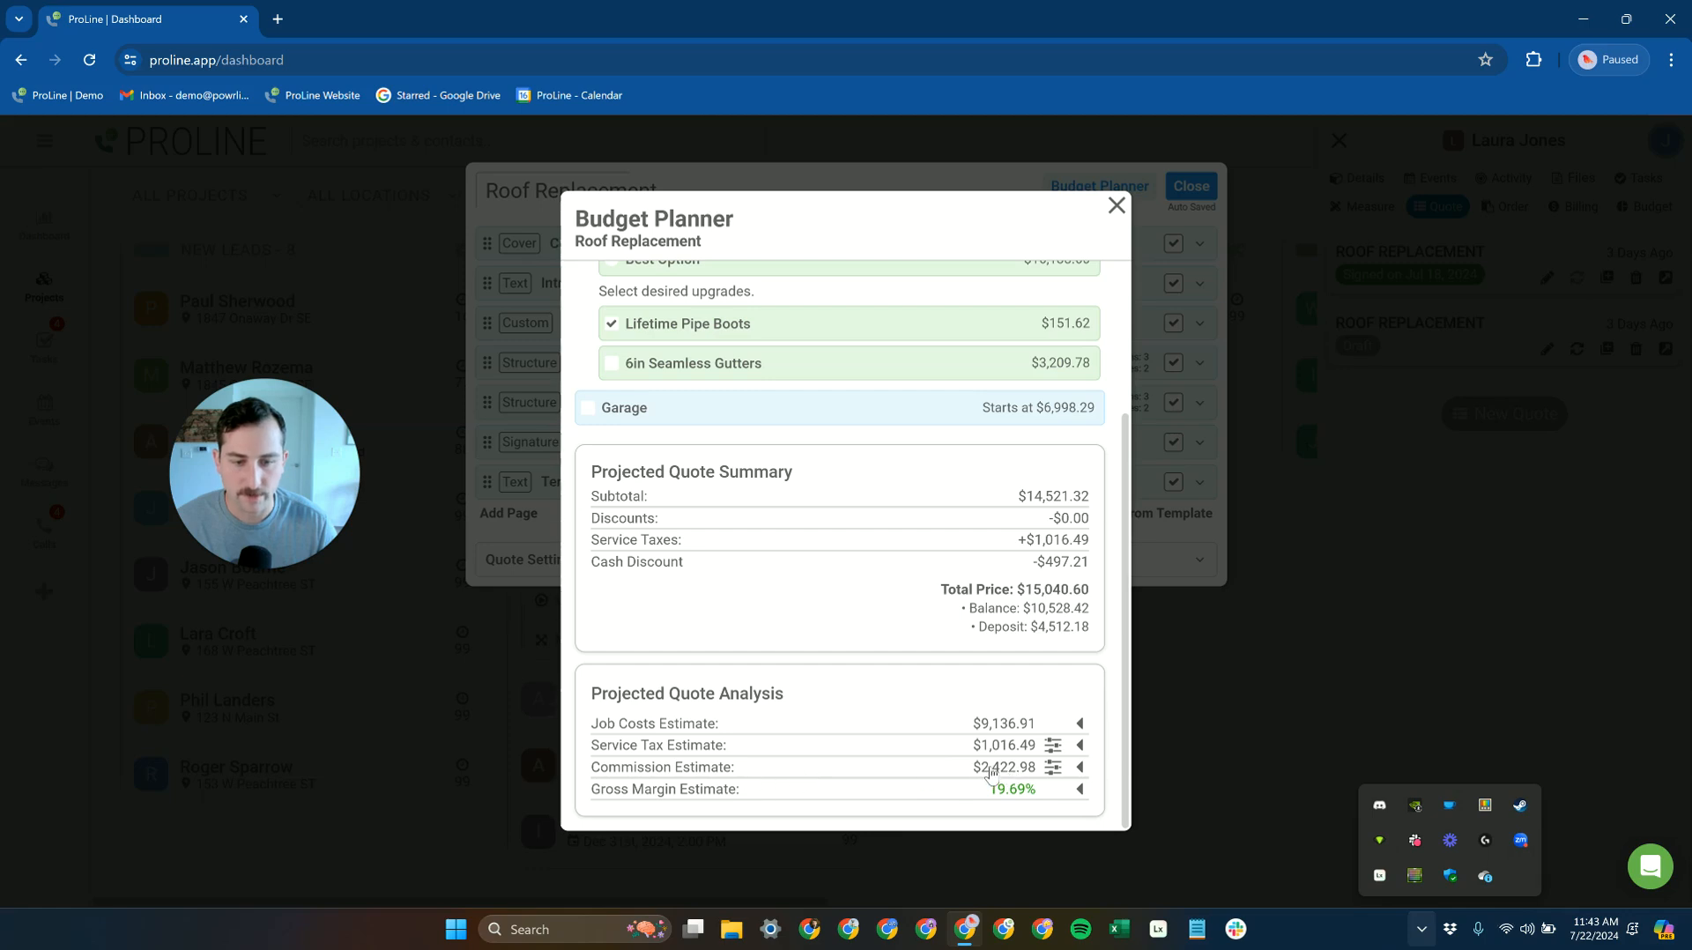
click(873, 773)
click(868, 773)
click(869, 774)
scroll(899, 723, down, 1)
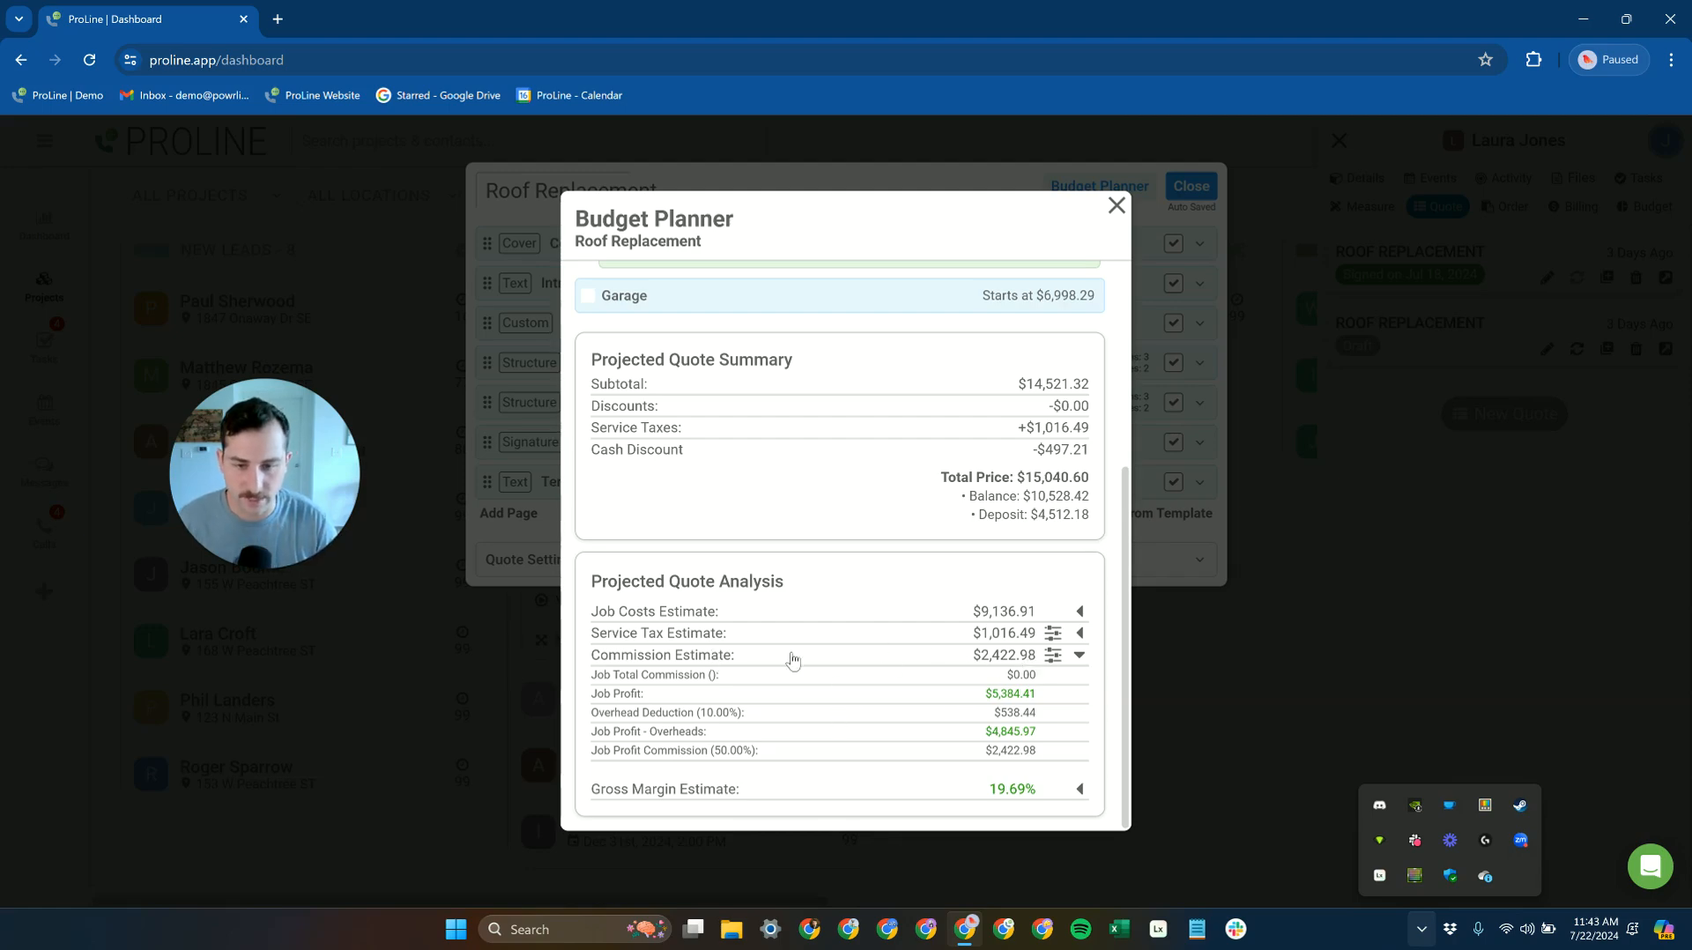
Review the commission options that can be assigned in Manage Commission without changing them, and close the Budget Planner and the quote
click(1053, 655)
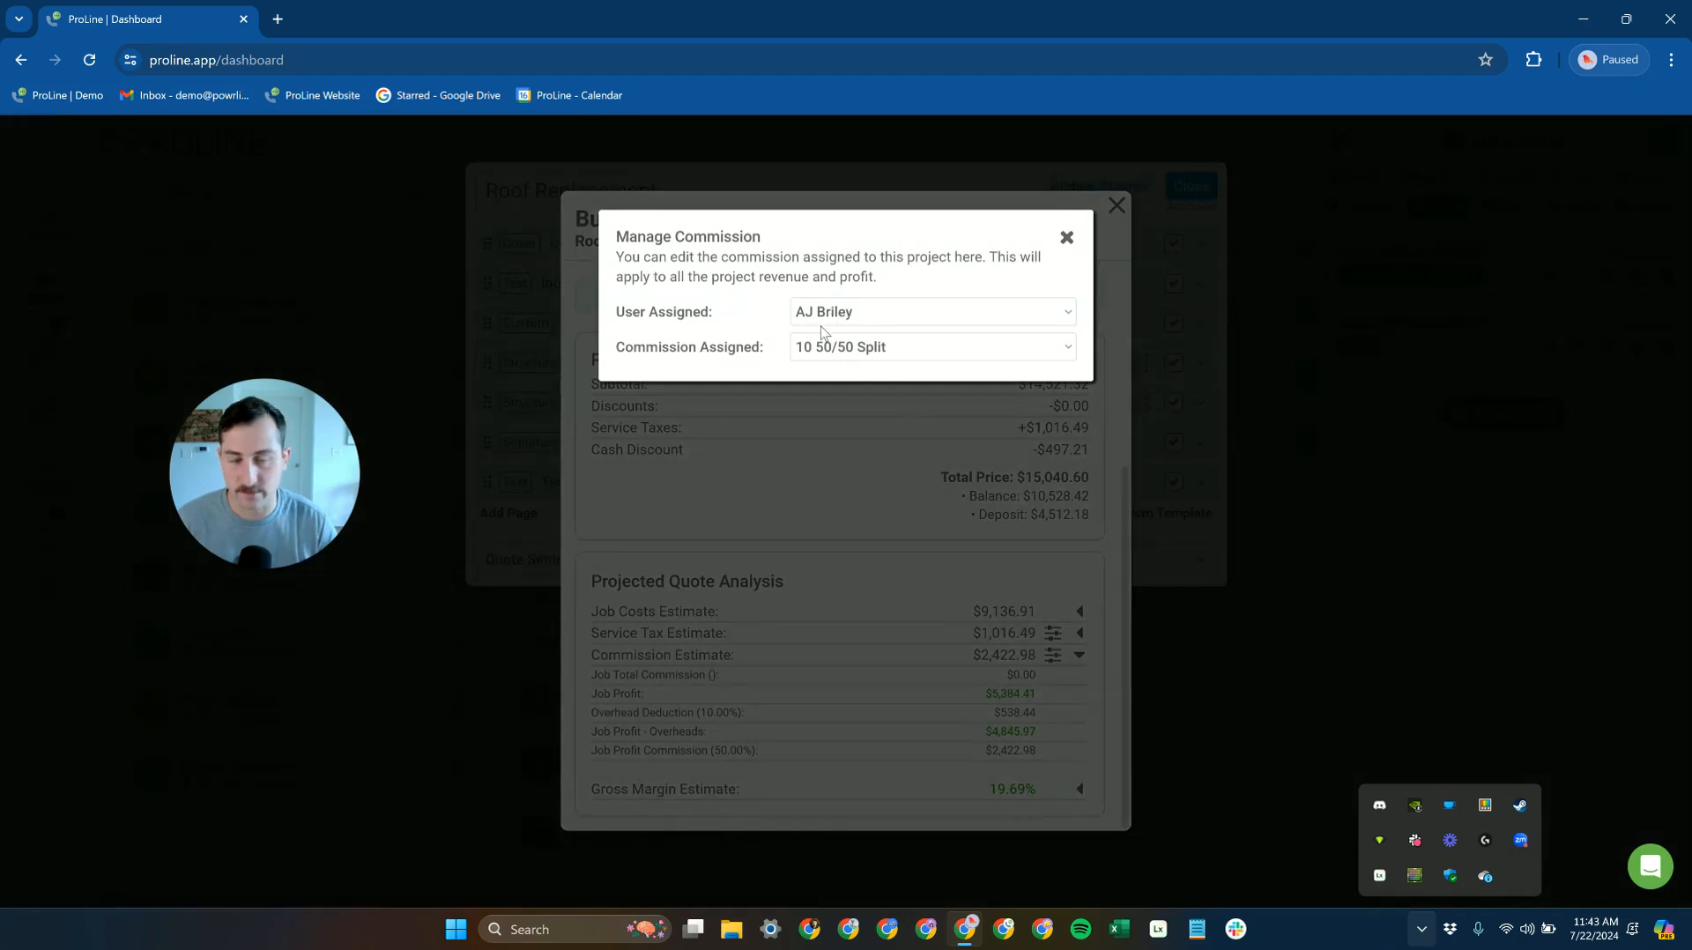
click(908, 351)
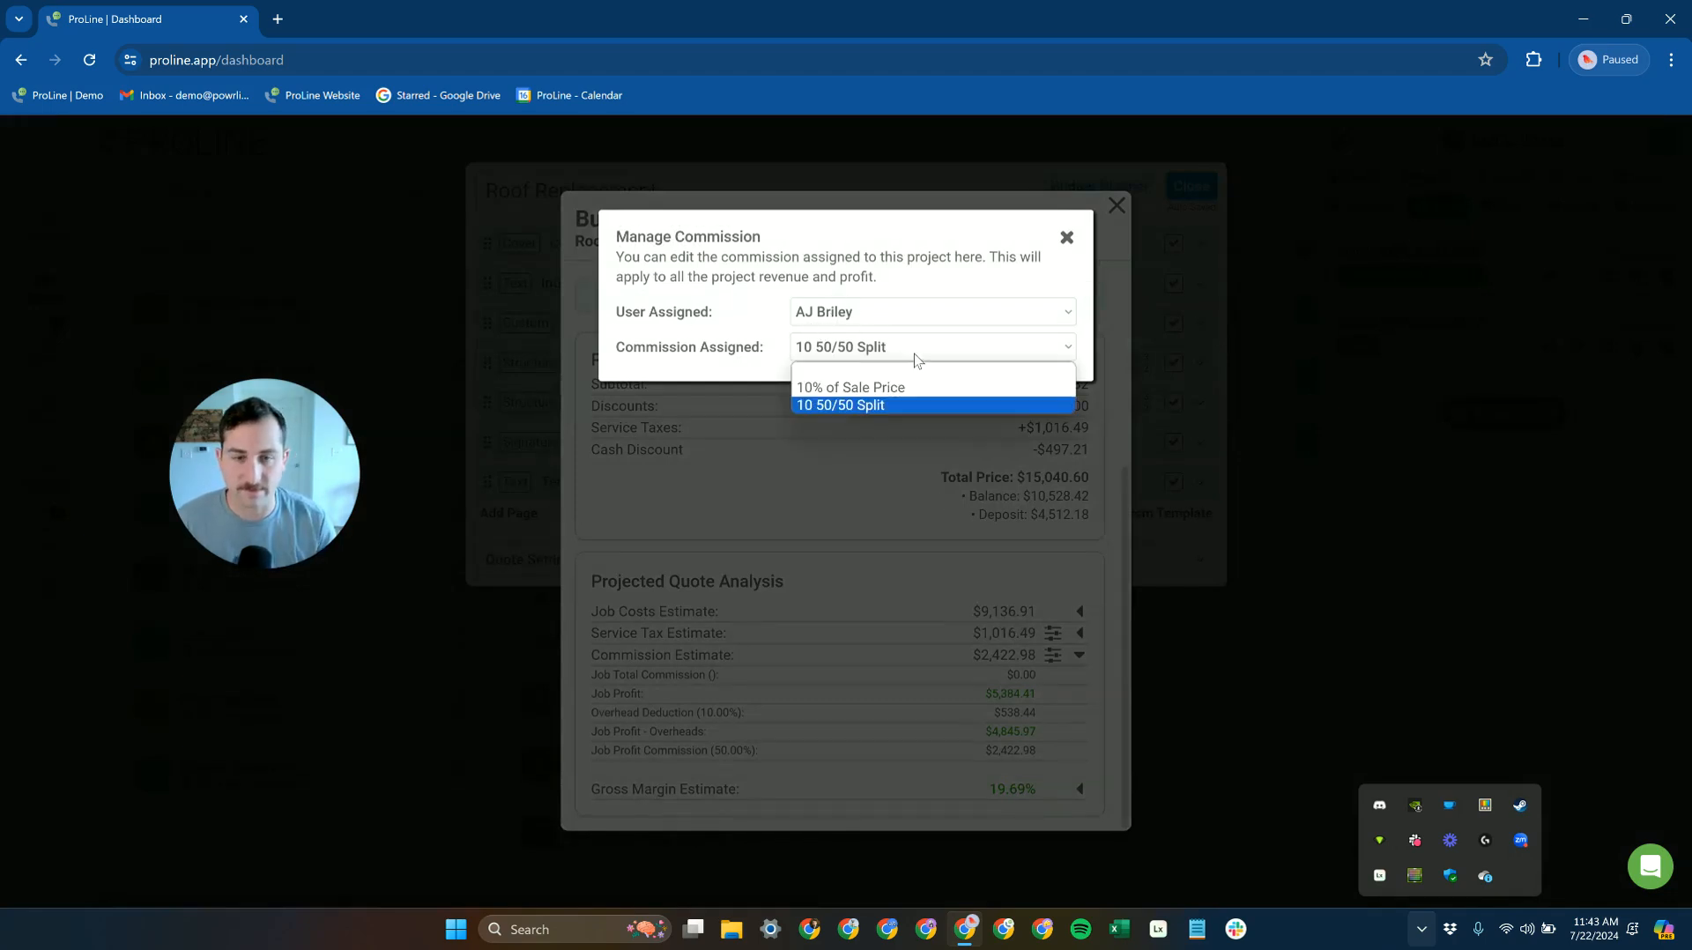
click(795, 342)
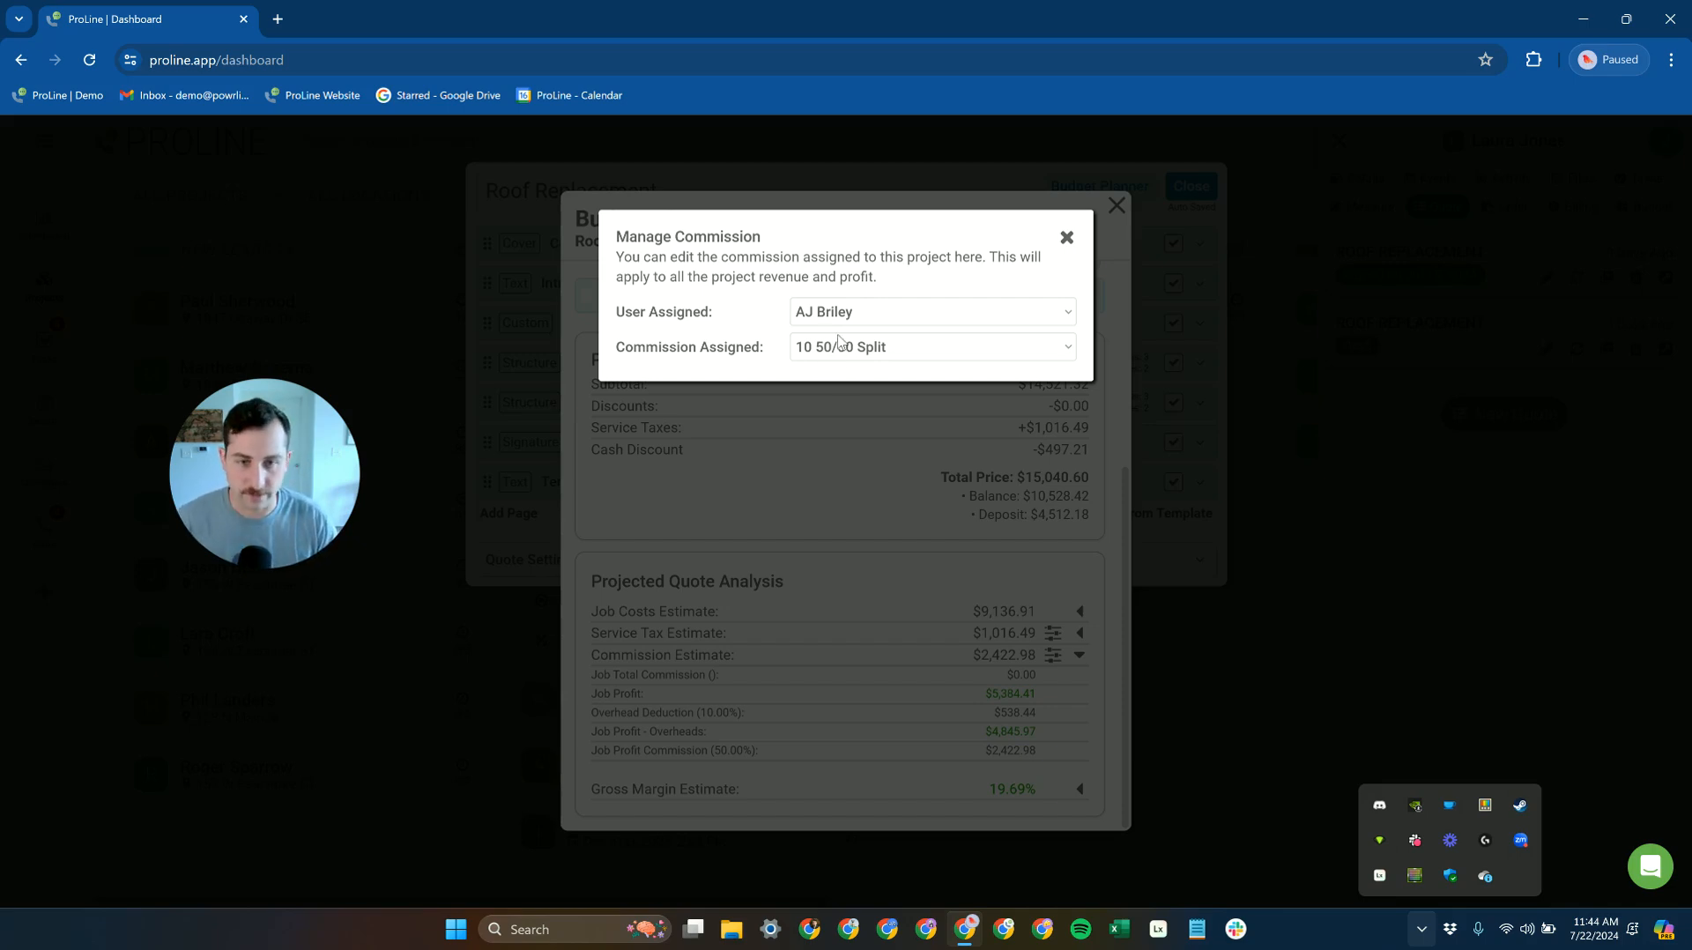
click(1067, 237)
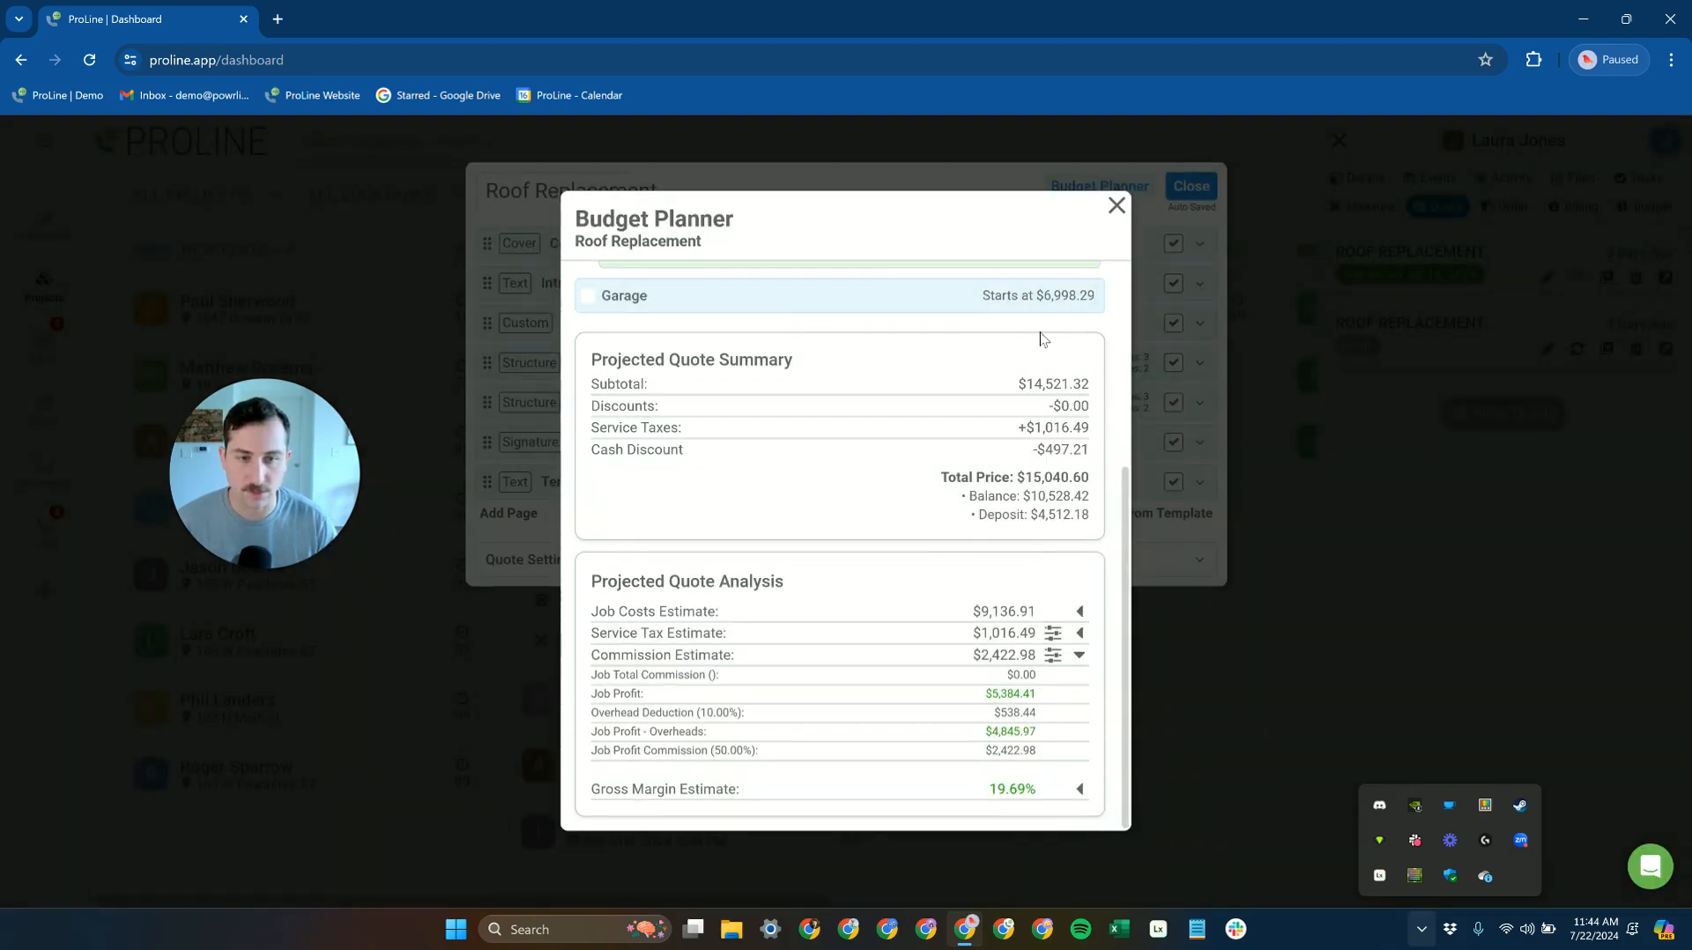
click(1117, 205)
click(1192, 185)
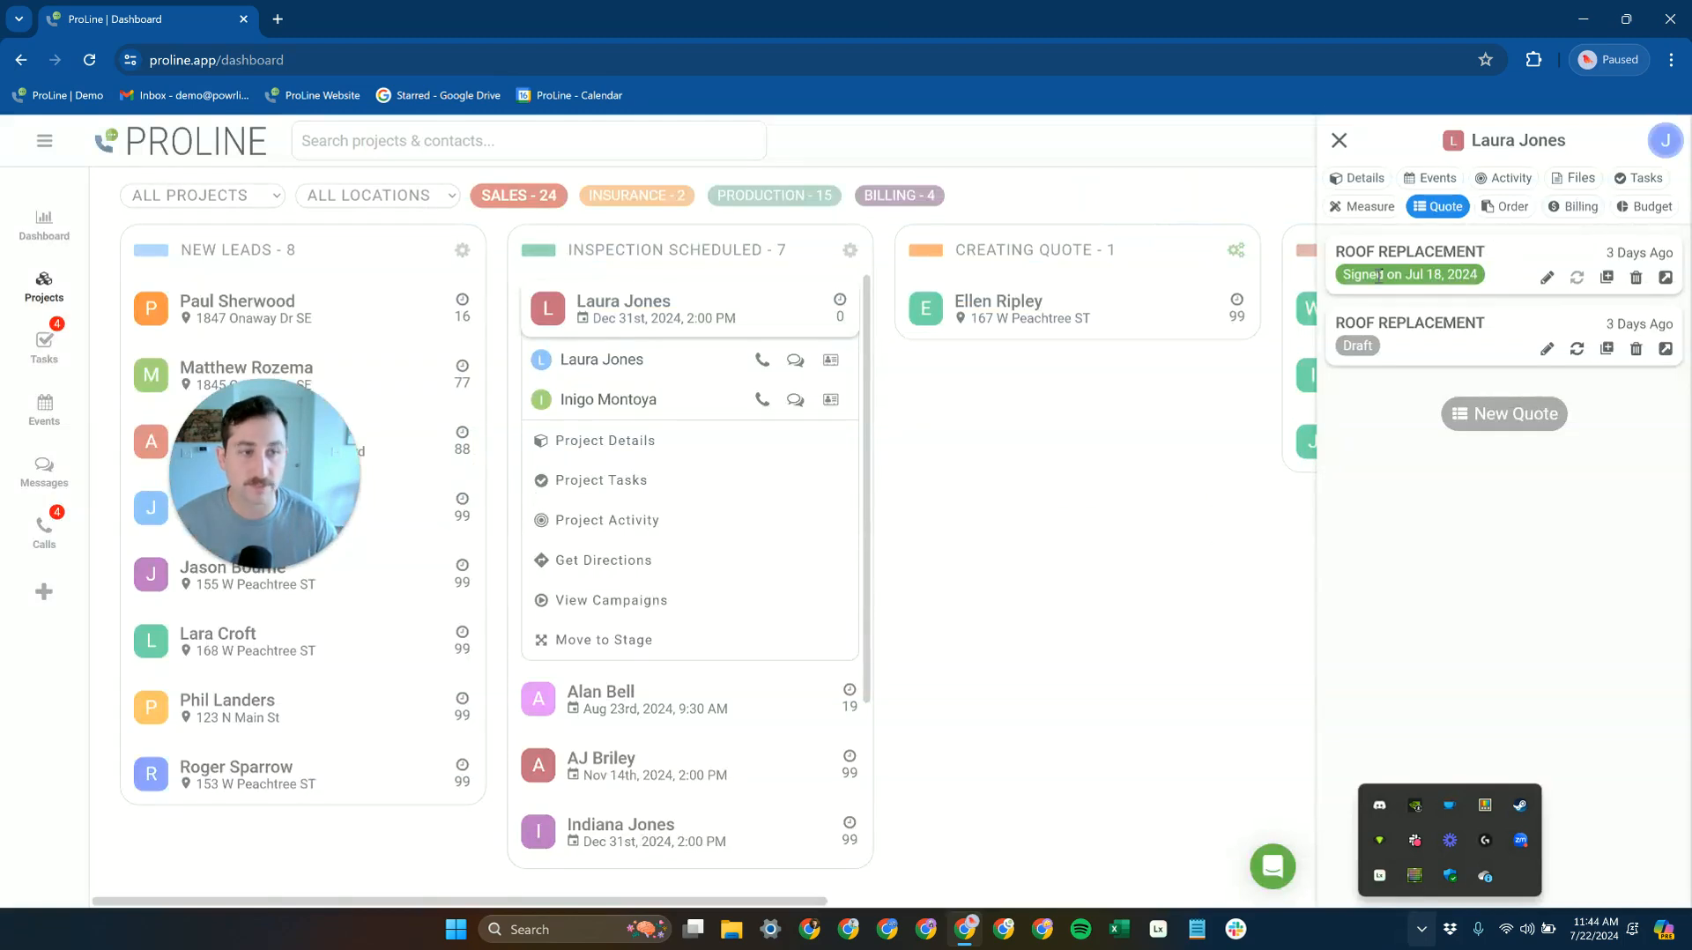
Open the project's budget and expand the Commission and Costs breakdowns in the Project Analysis
click(1644, 207)
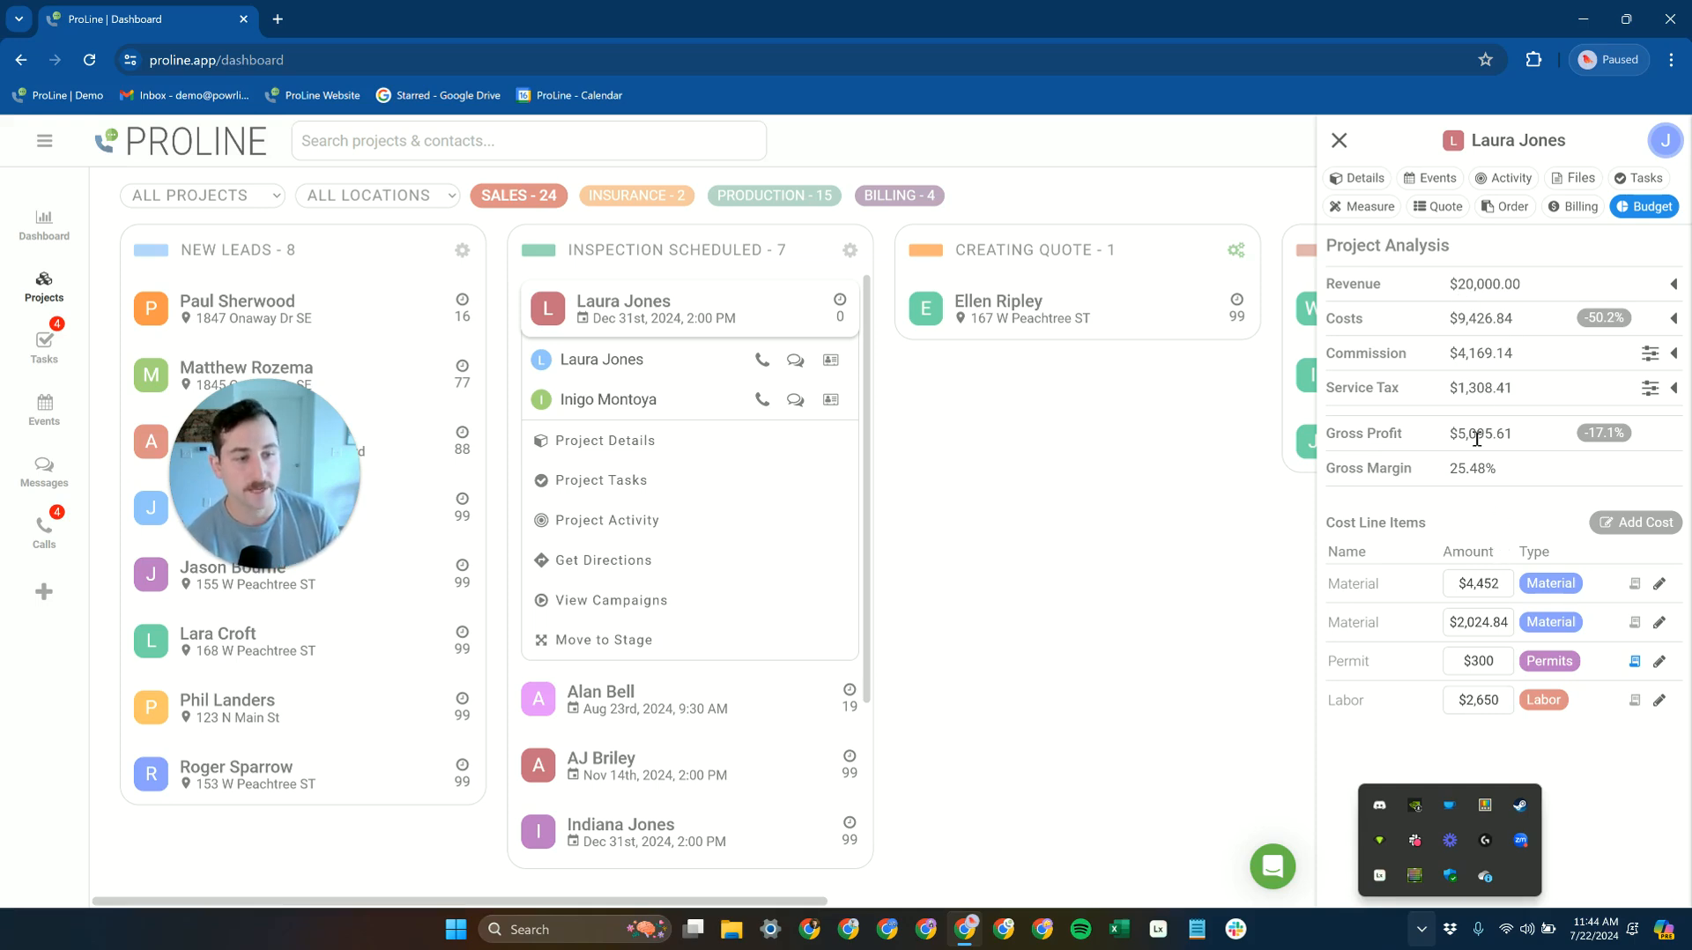
click(1673, 353)
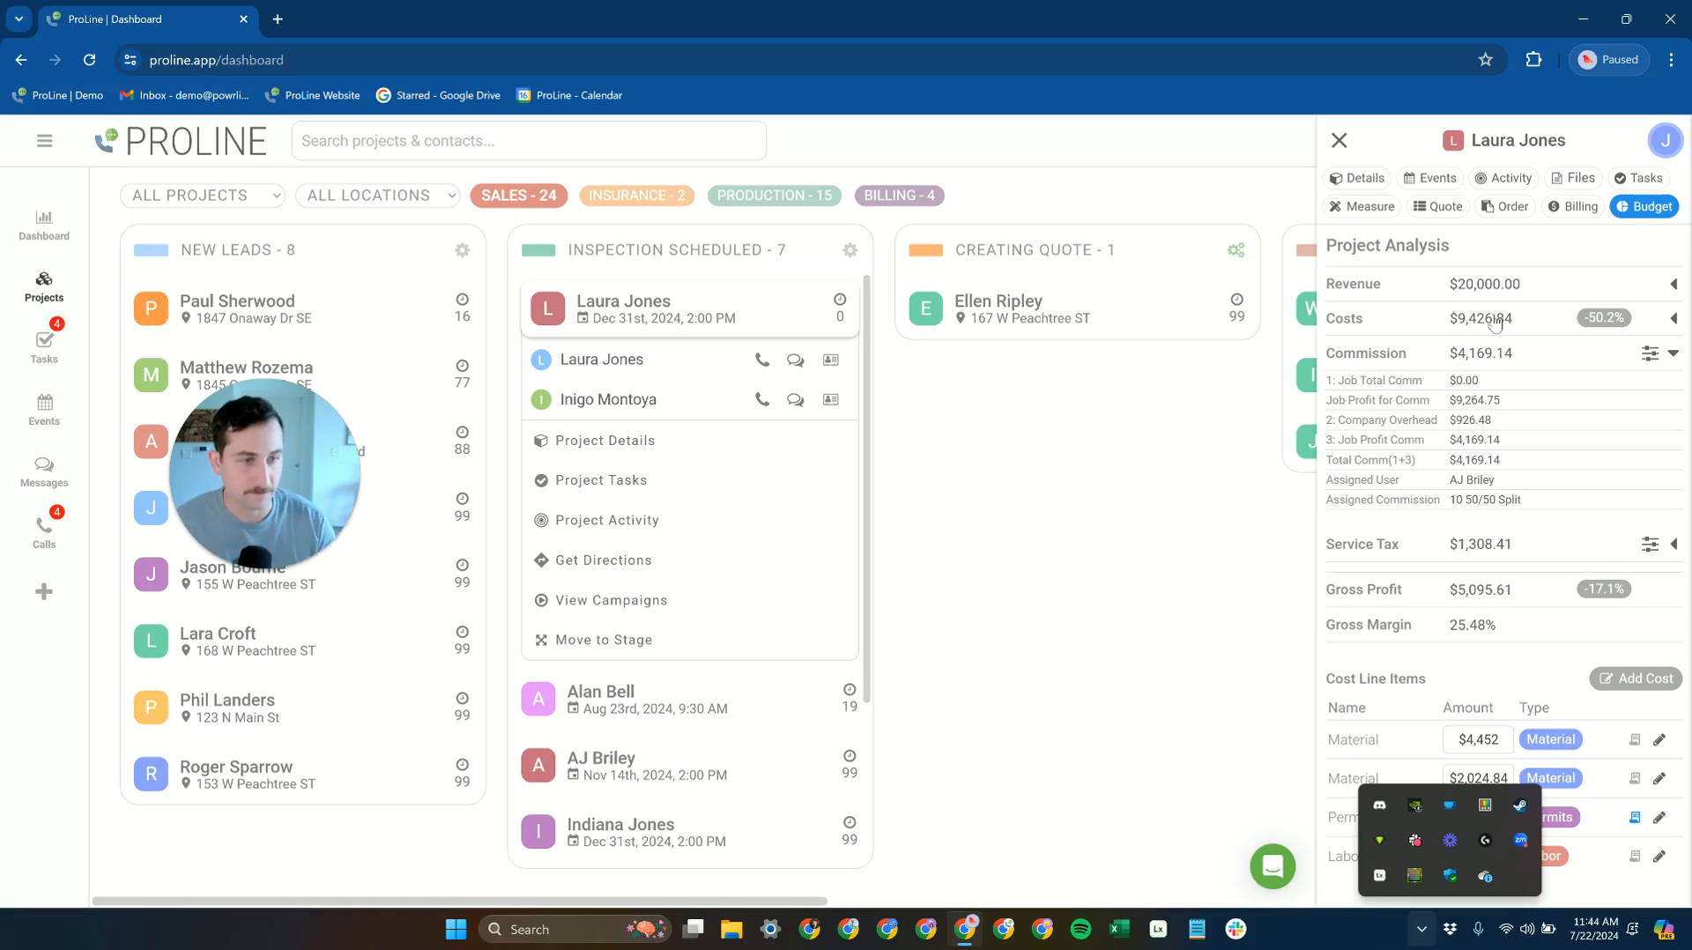
click(1674, 318)
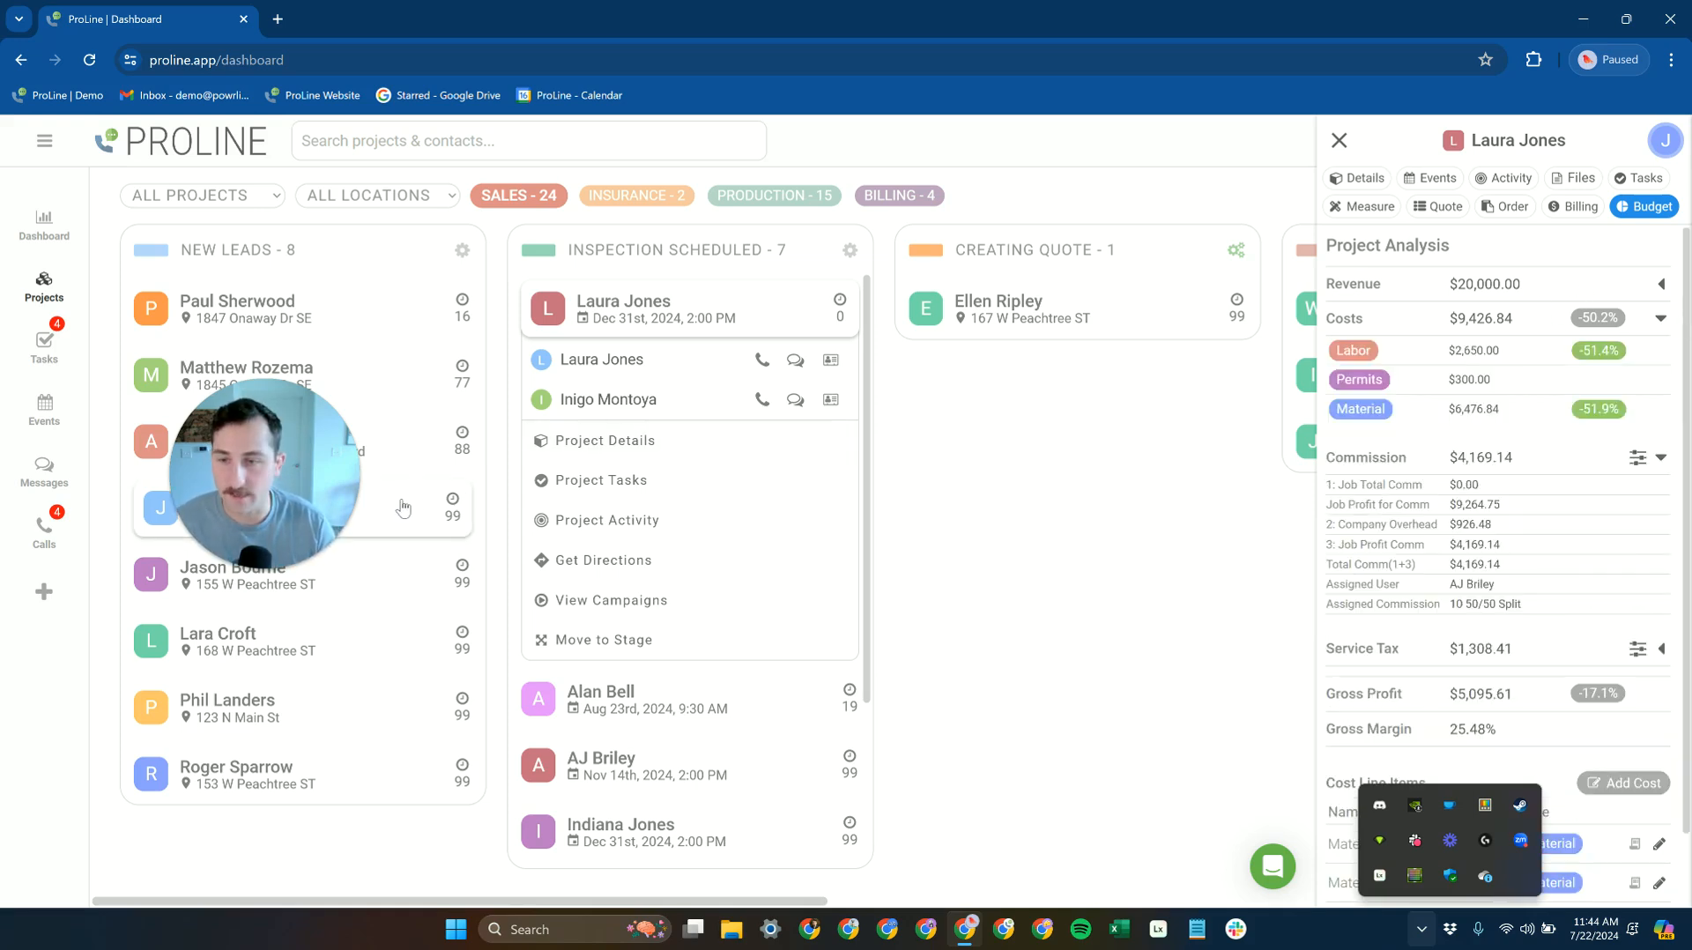
drag(280, 483, 210, 675)
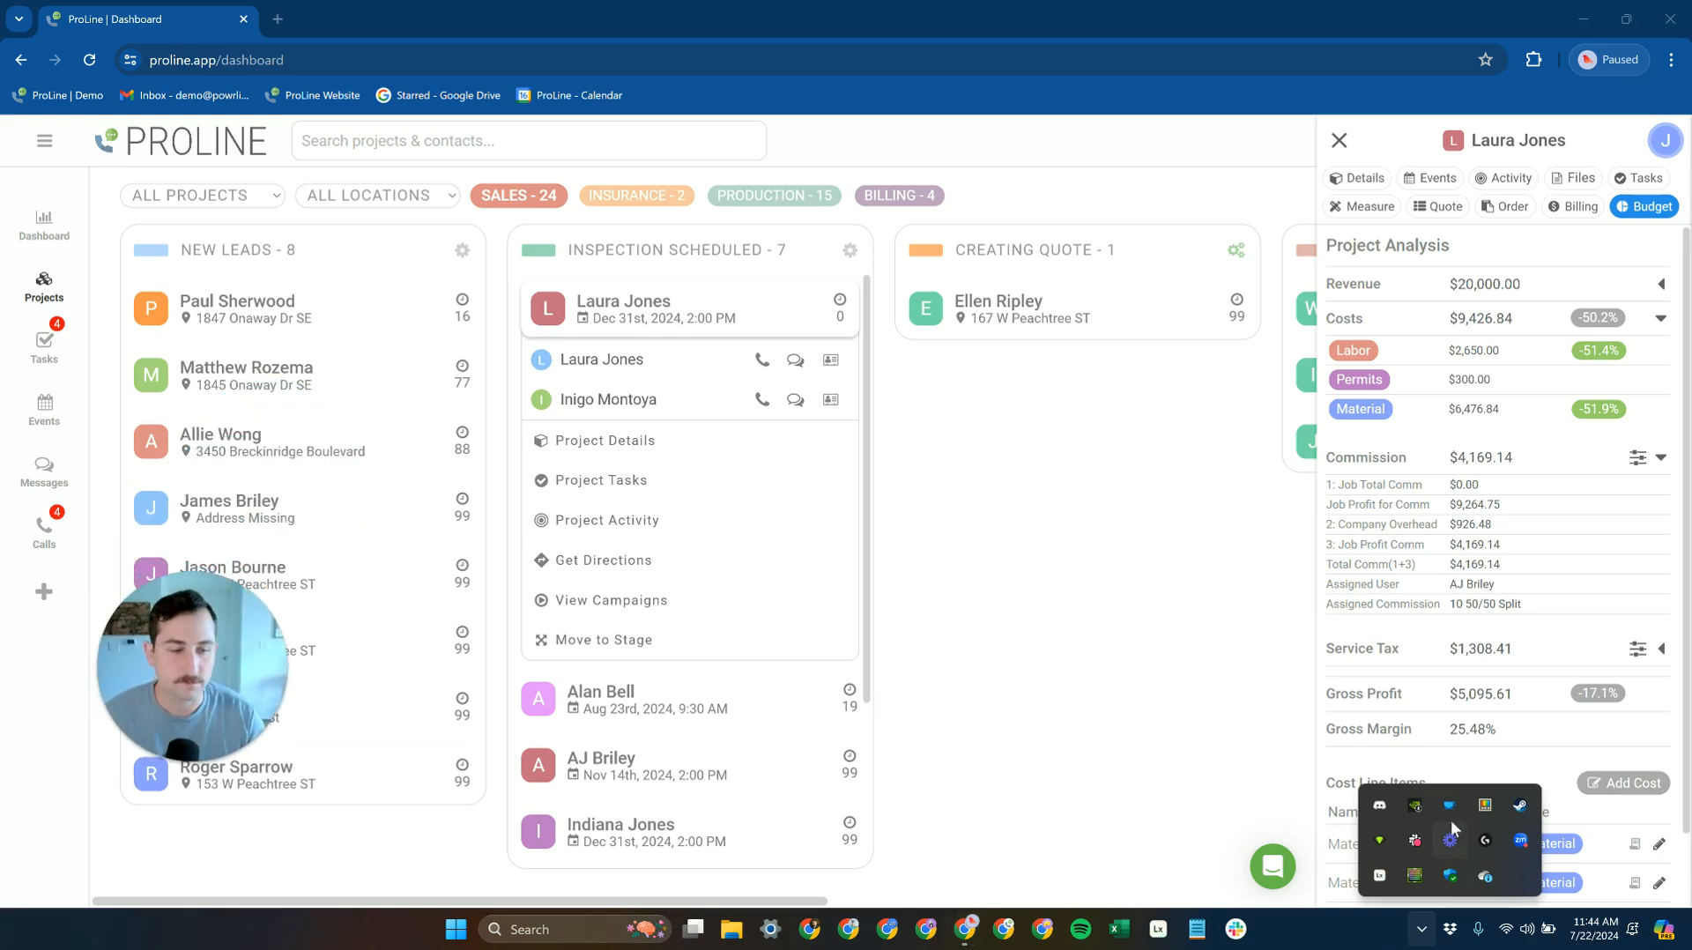
click(1422, 928)
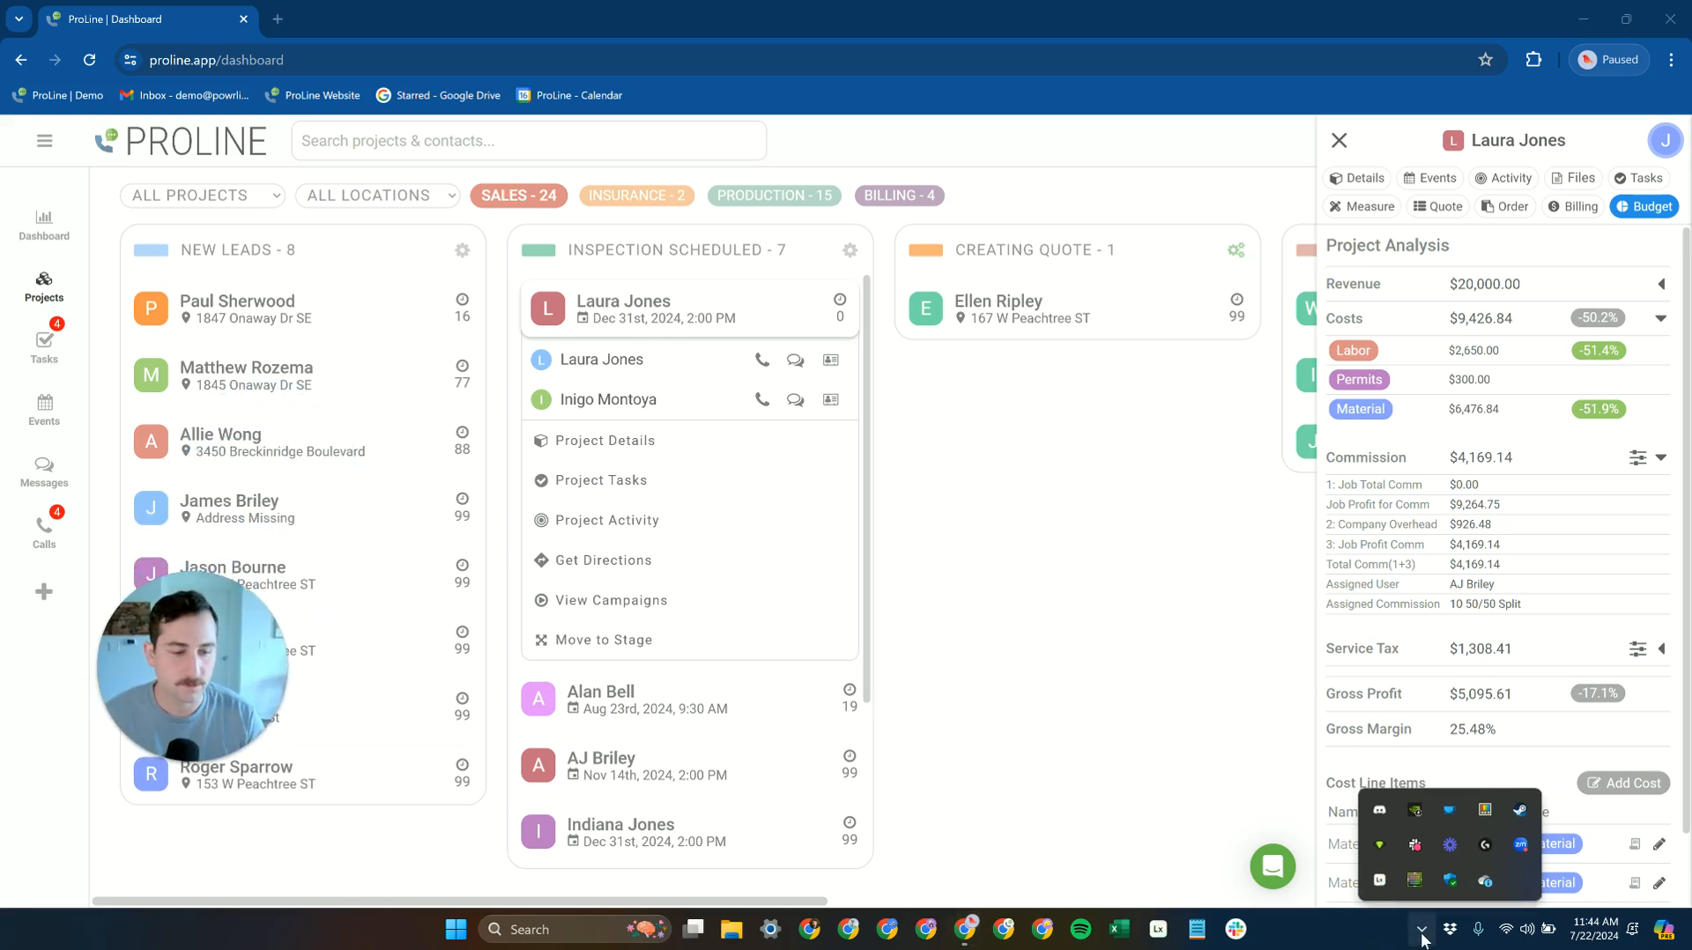